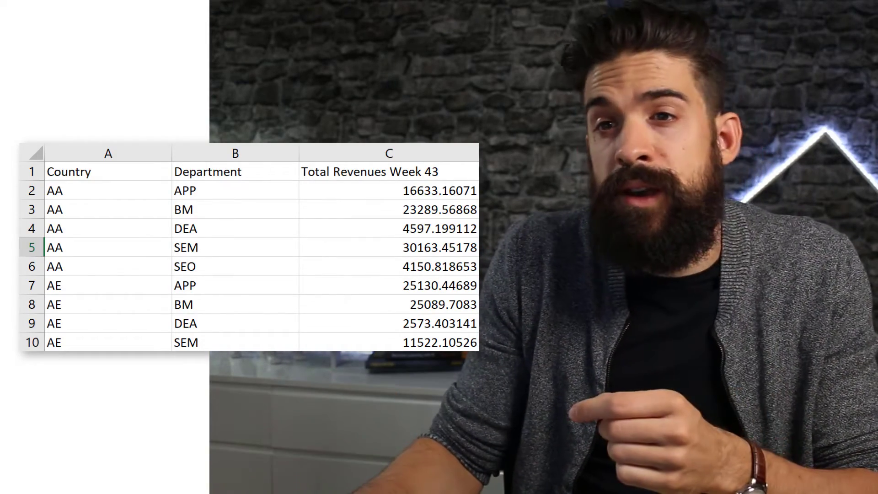
Change Excel heading C1 to Week 44, refresh the preview, and delete the Changed Type and Promoted Headers steps
click(463, 169)
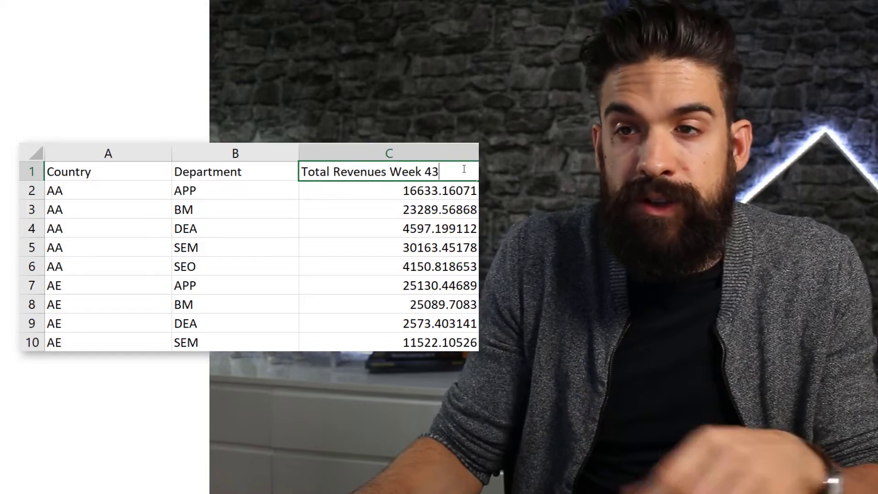
key(Return)
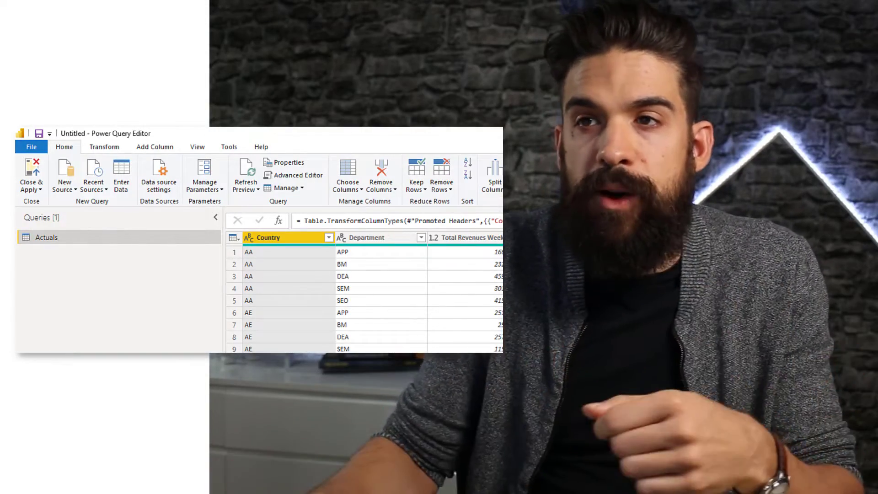
click(255, 159)
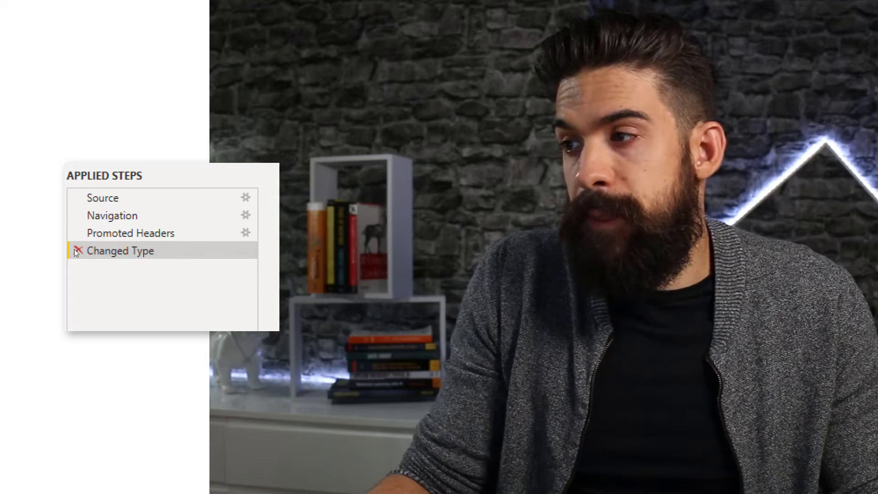
click(77, 252)
click(81, 233)
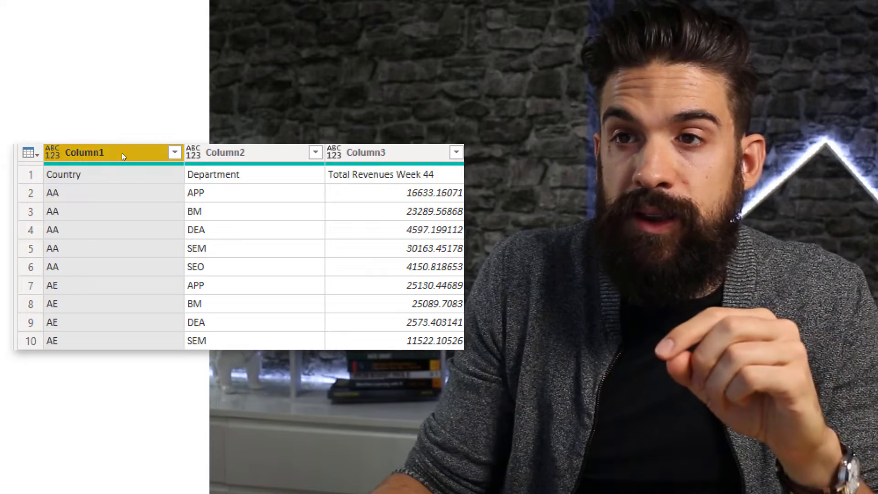
Rename Column1, Column2 and Column3 to Country, Department and Revenues
double_click(122, 155)
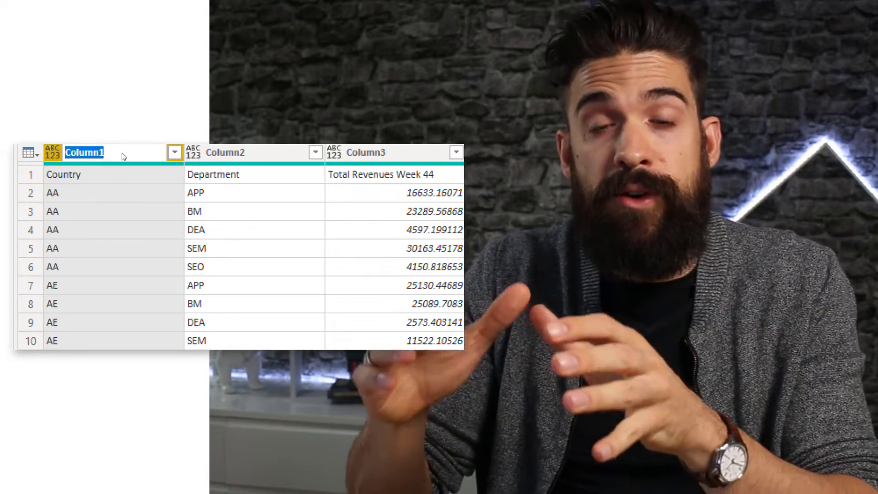
text(Country)
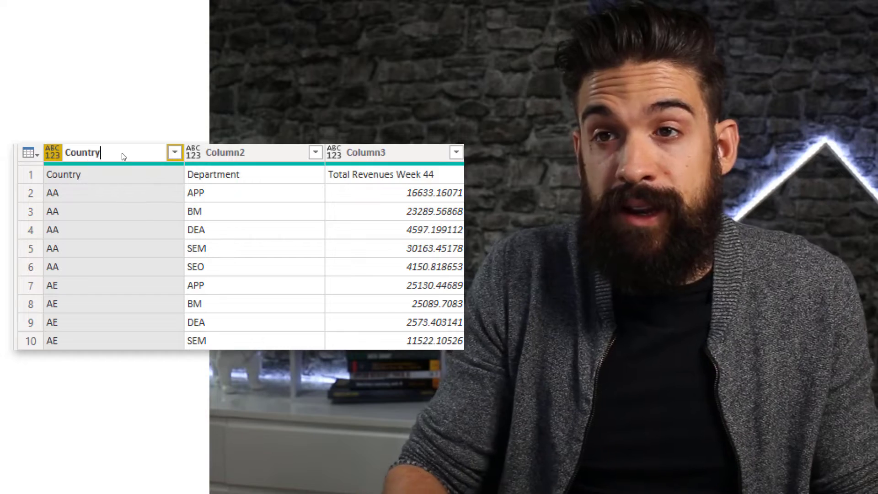
key(Return)
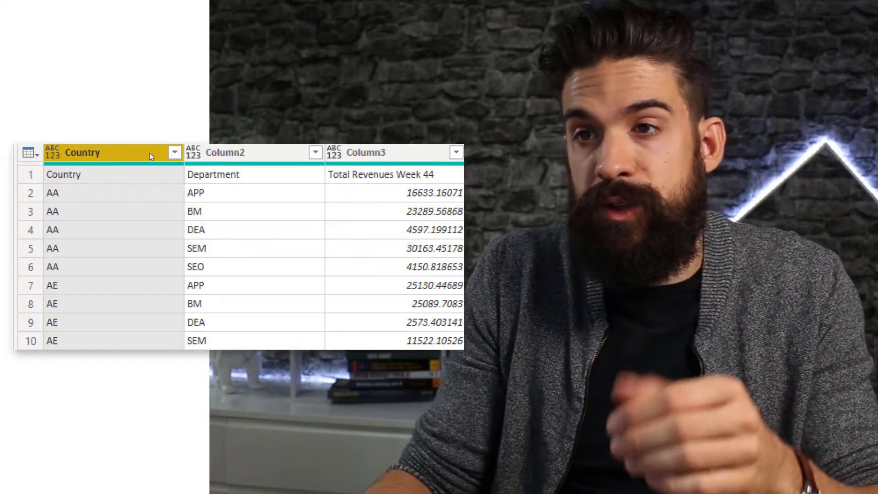
double_click(256, 154)
text(Department)
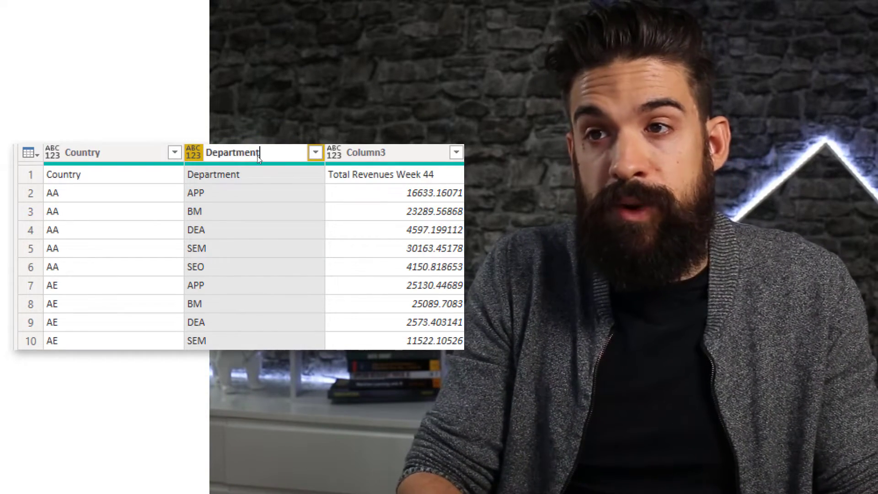
key(Return)
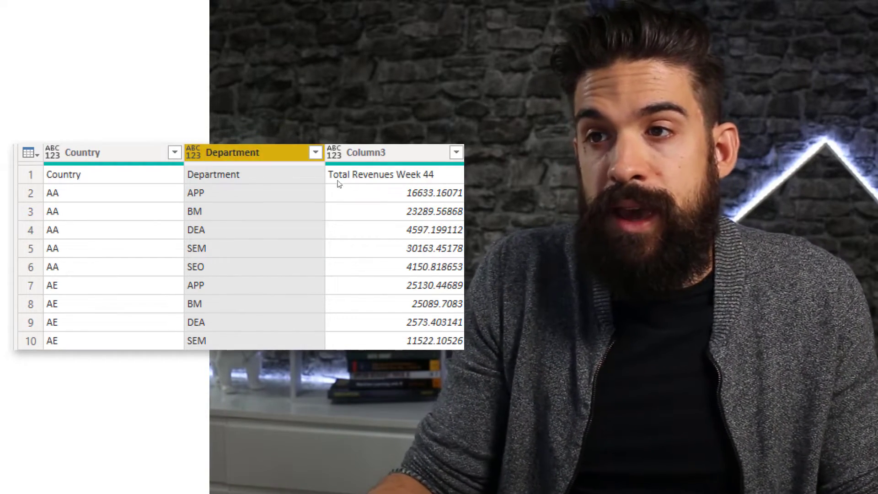
click(403, 154)
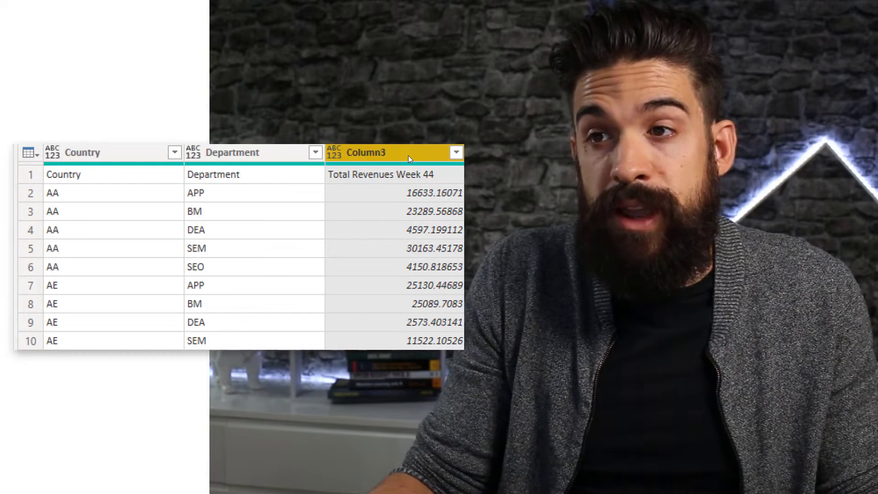
double_click(403, 154)
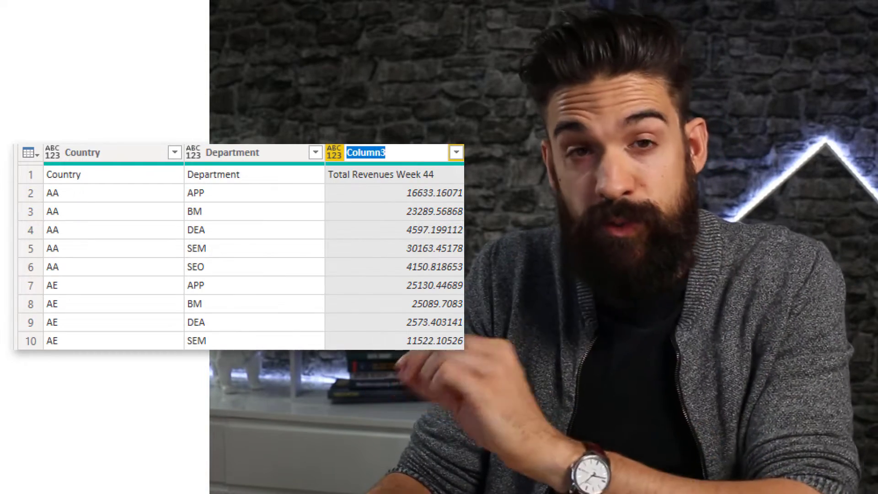
text(Revenues)
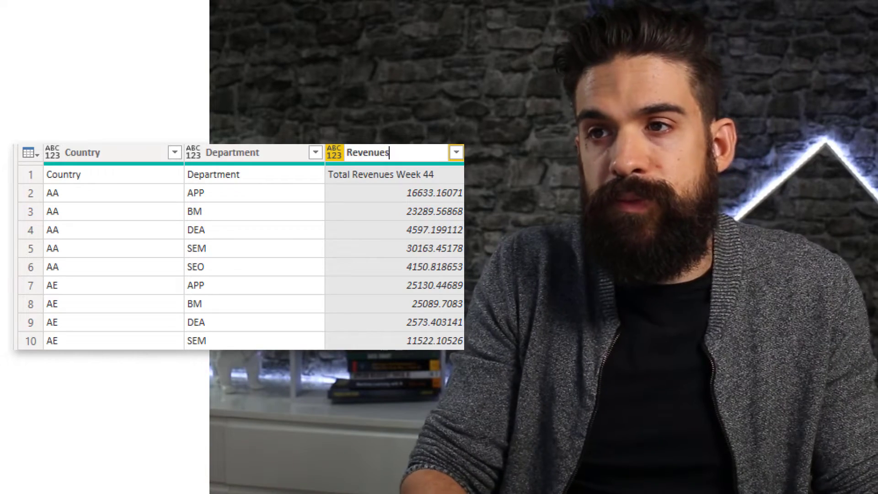
key(Return)
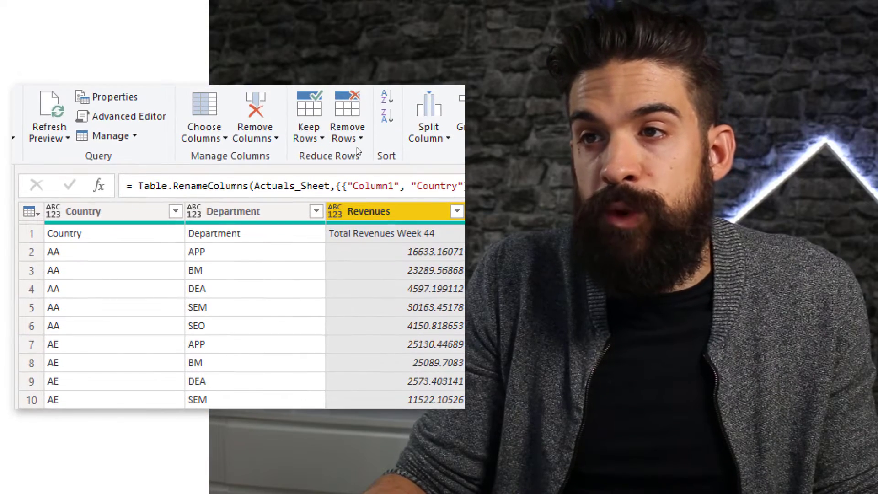
Remove the top 1 row, then detect types: Country and Department as text, Revenues as decimal
click(359, 136)
click(304, 158)
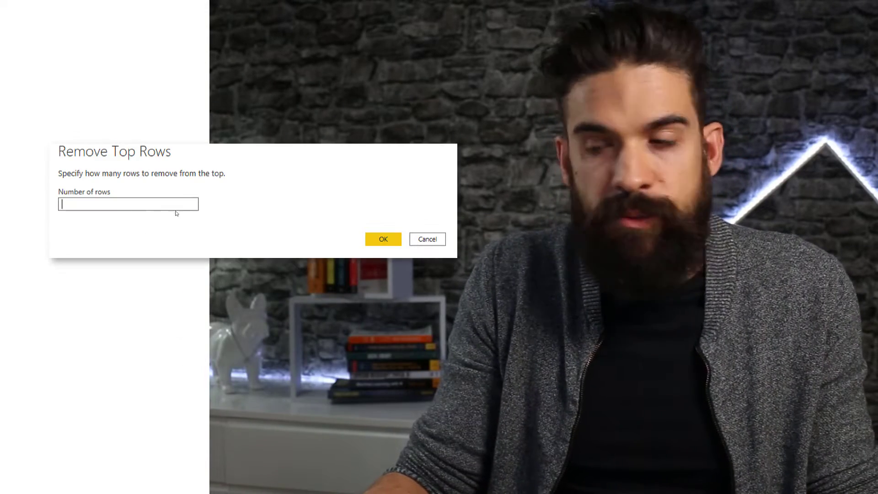
text(1)
click(379, 237)
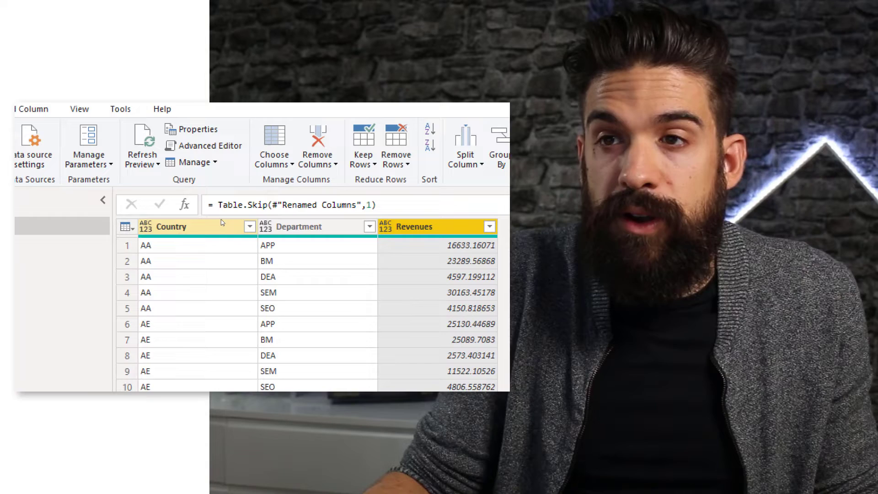
shift+click(221, 220)
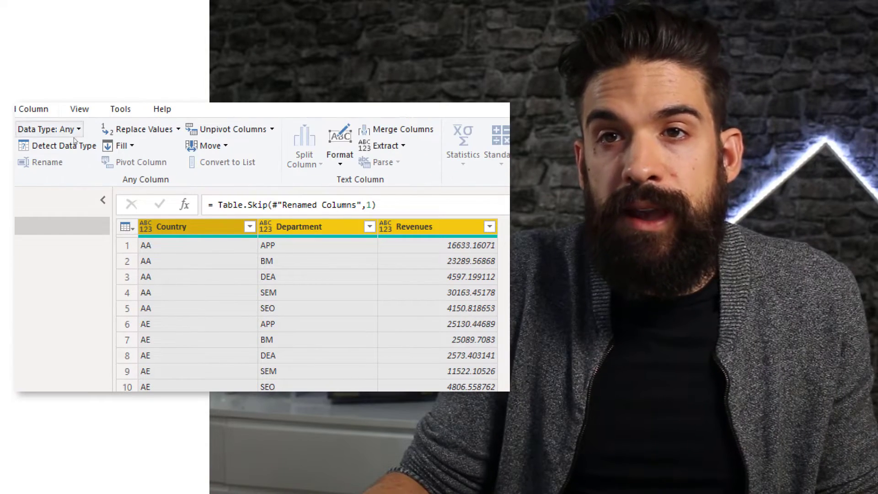
click(54, 147)
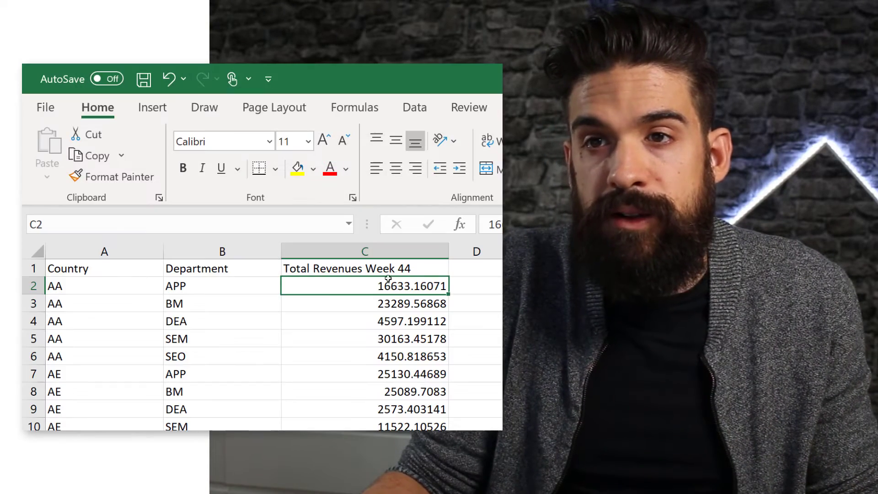
Restore the revenue heading in Excel cell C1 to Total Revenues Week 43
click(426, 269)
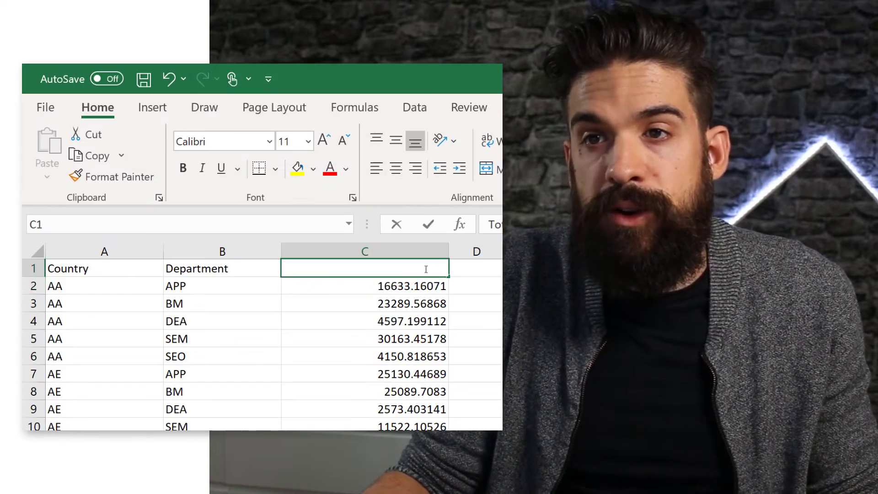
text(Total Revenues Week 44)
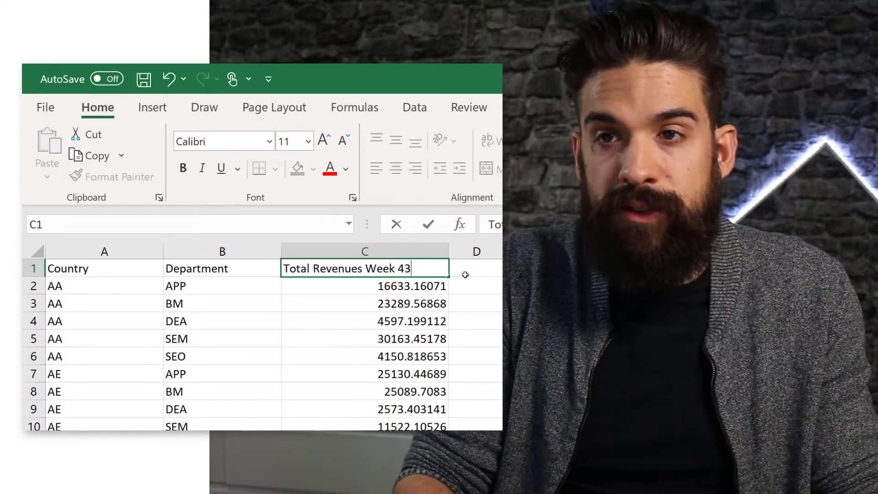
key(Return)
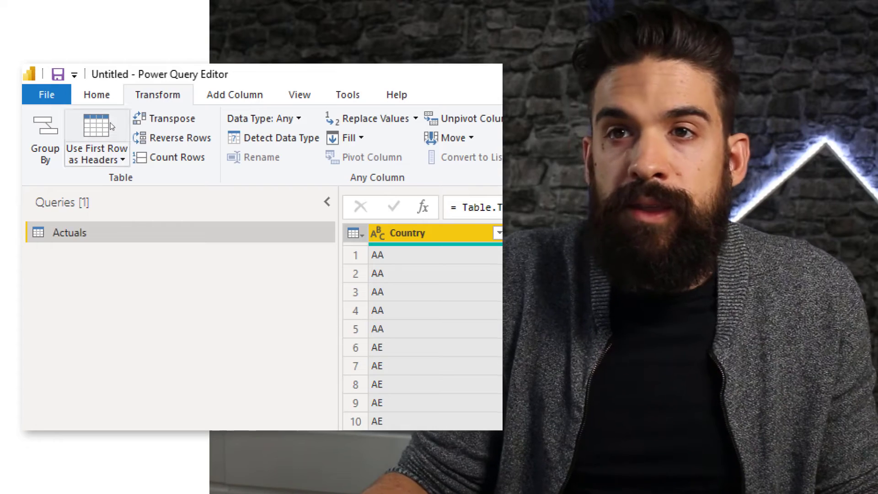
click(114, 95)
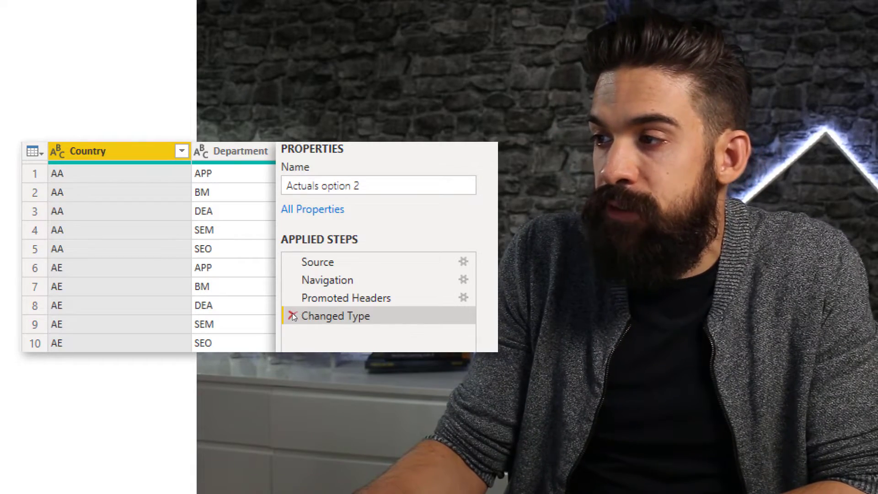
Delete the Changed Type step so Actuals option 2 ends at Promoted Headers
click(292, 316)
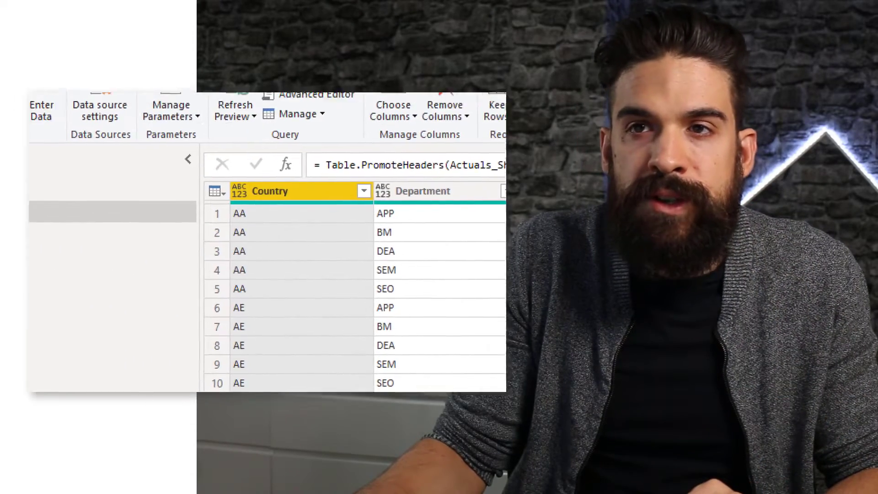
click(298, 81)
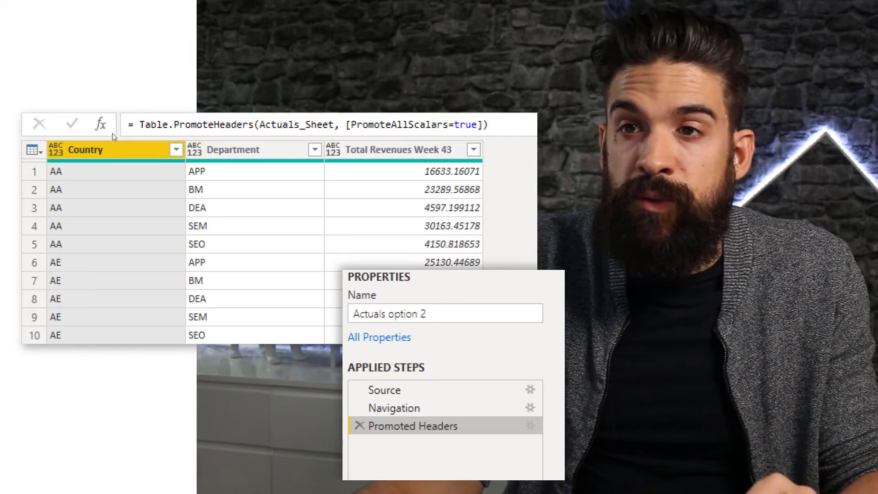
Add a Custom1 step with the formula Table.ColumnNames(#"Promoted Headers")
click(106, 124)
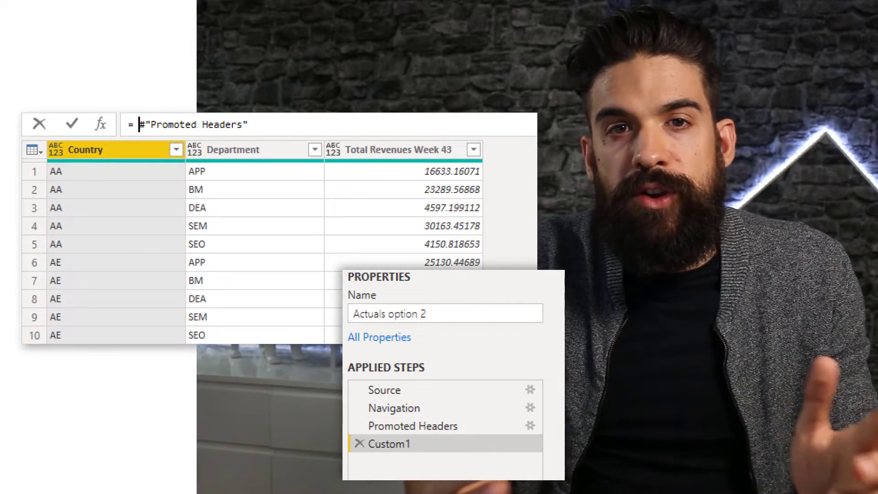
click(139, 124)
text(table.c)
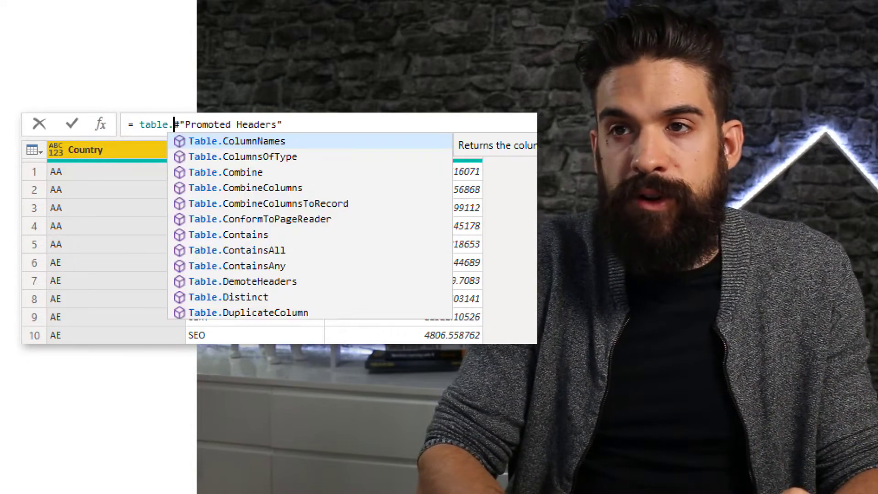
text(o)
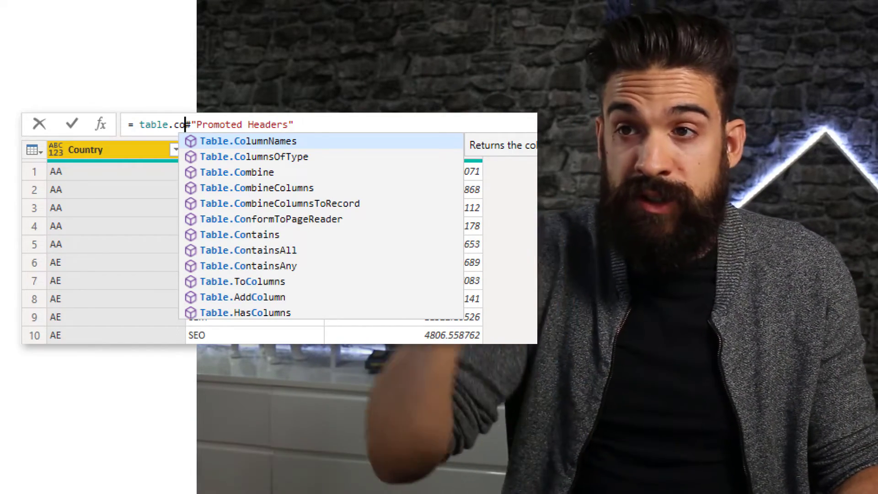
key(Tab)
text(()
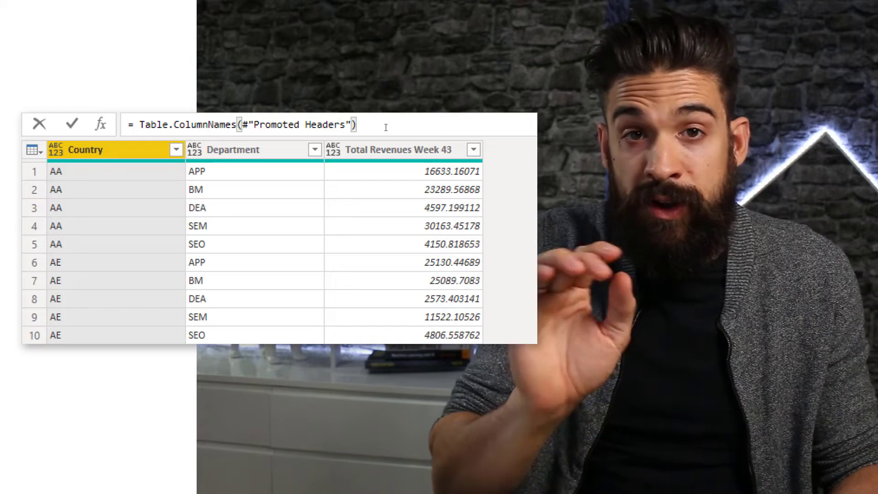
key(Return)
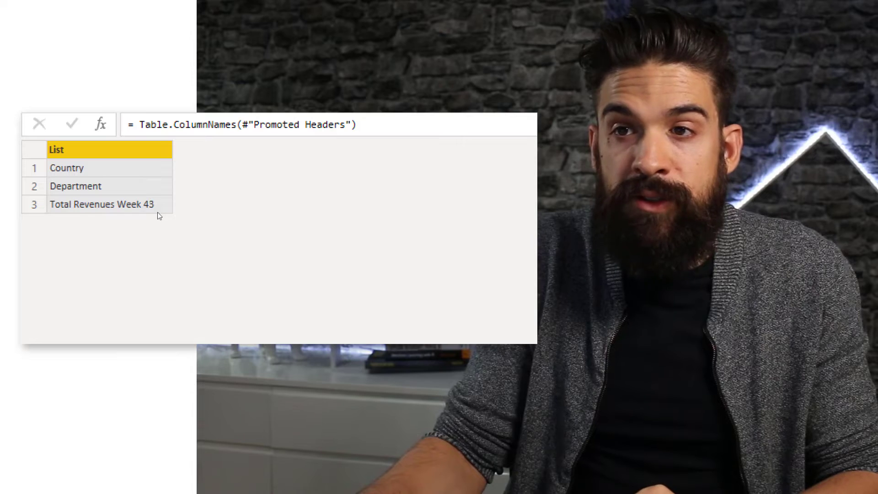
Append index {2} to the formula, correcting an out-of-range {3}, to return Total Revenues Week 43
click(444, 127)
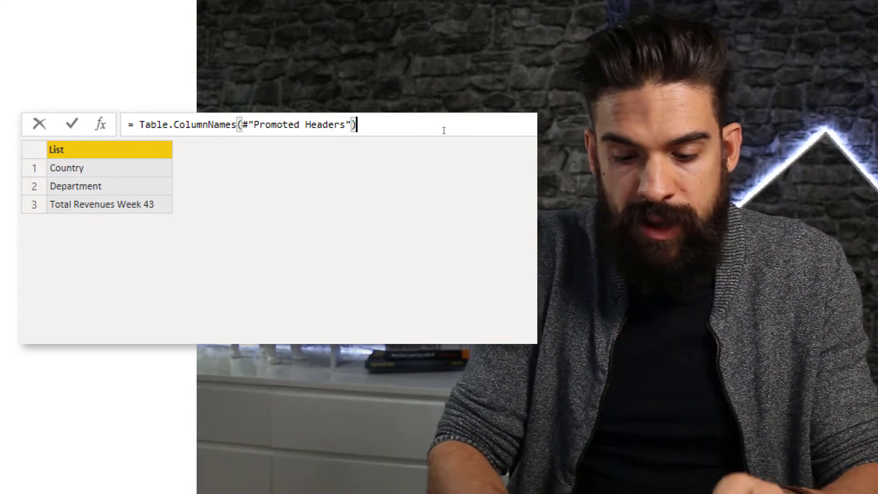
text({)
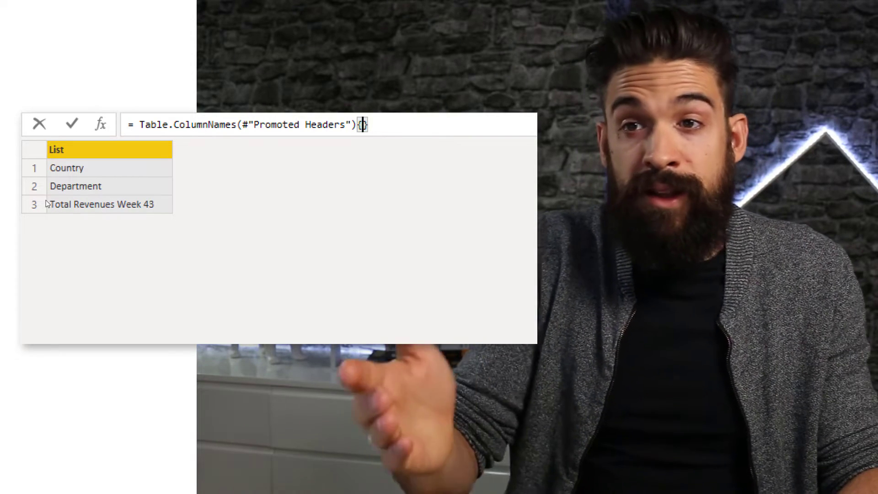
text(3)
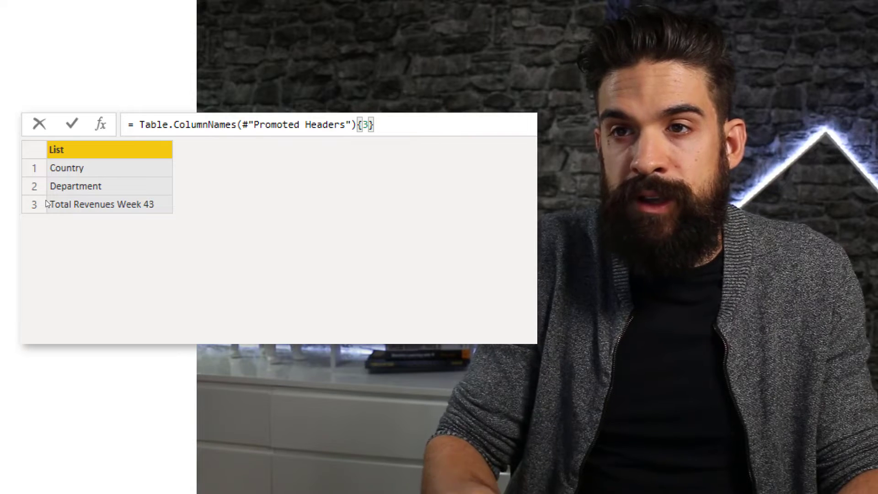
key(Return)
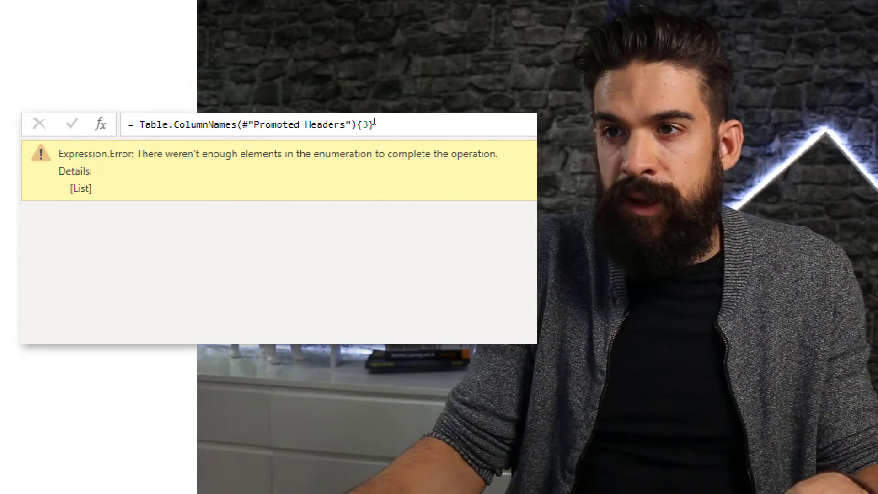
click(368, 126)
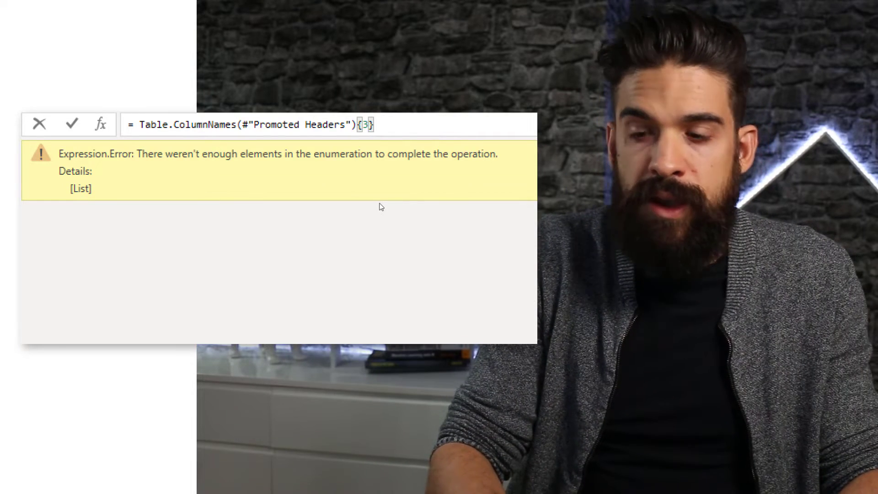
key(BackSpace)
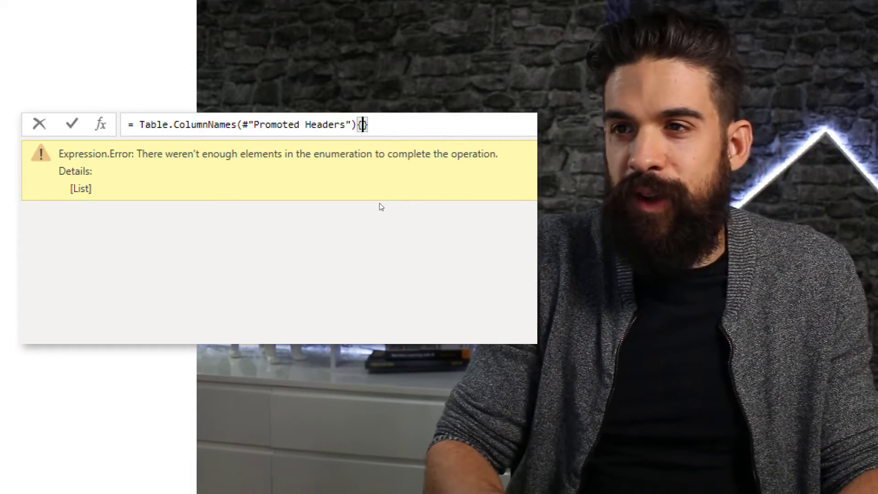
text(2)
key(Return)
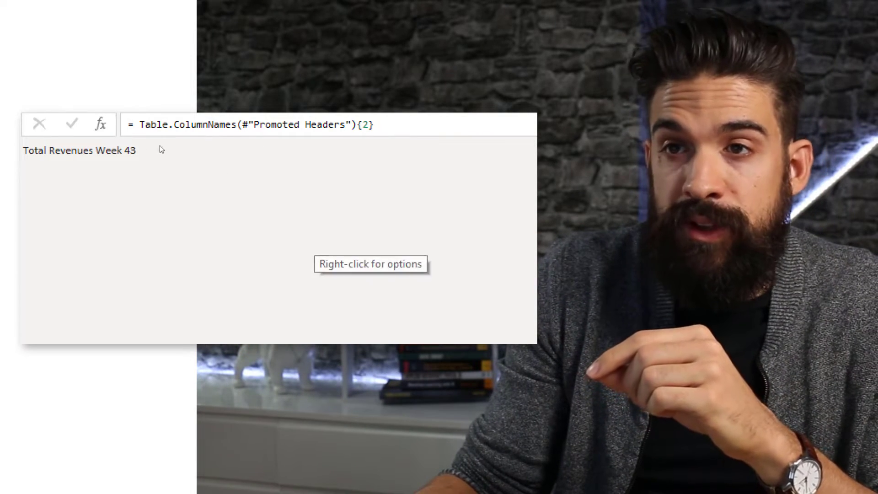
Add a Custom2 step set to #"Promoted Headers" to bring back the full three-column table
click(101, 125)
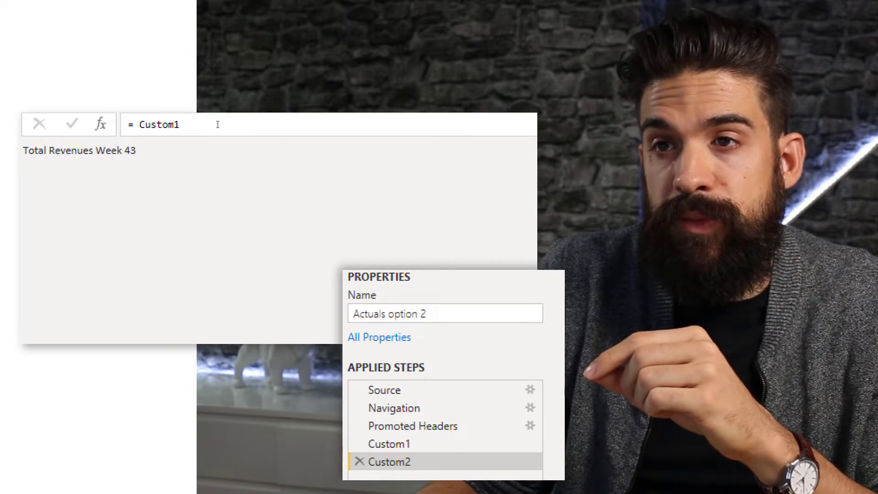
double_click(168, 125)
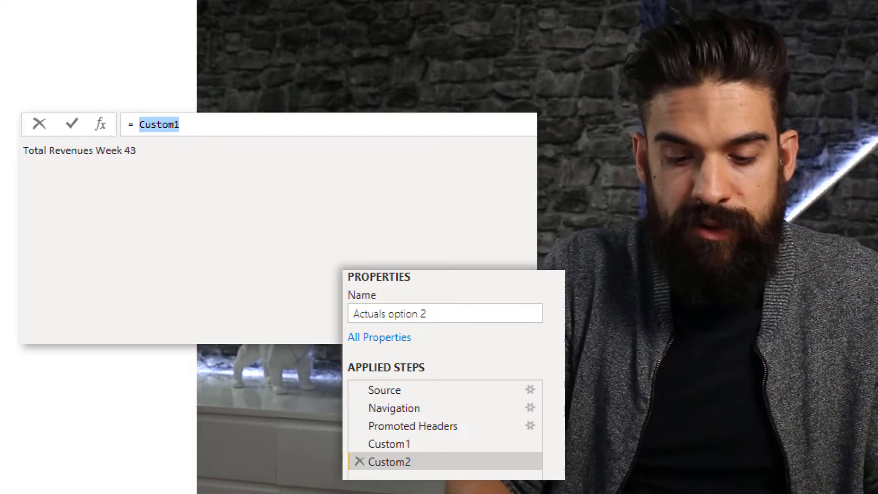
text(prommo)
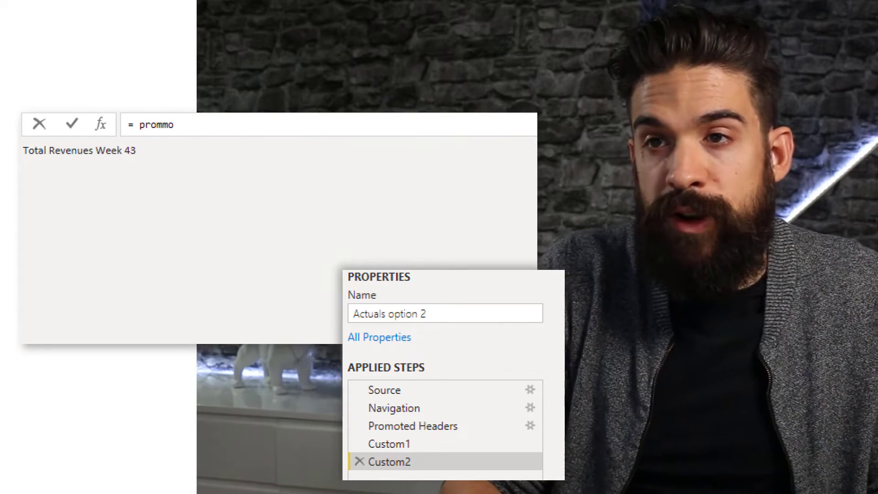
key(BackSpace)
key(BackSpace)
text(o)
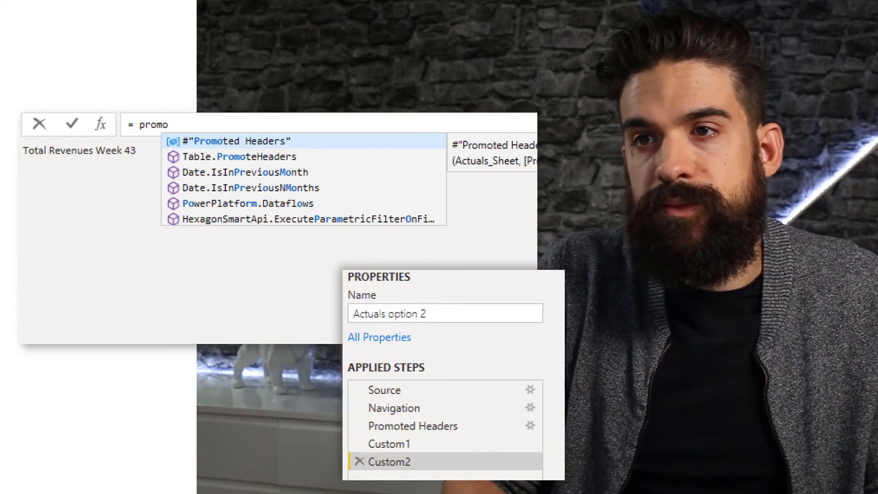
key(Tab)
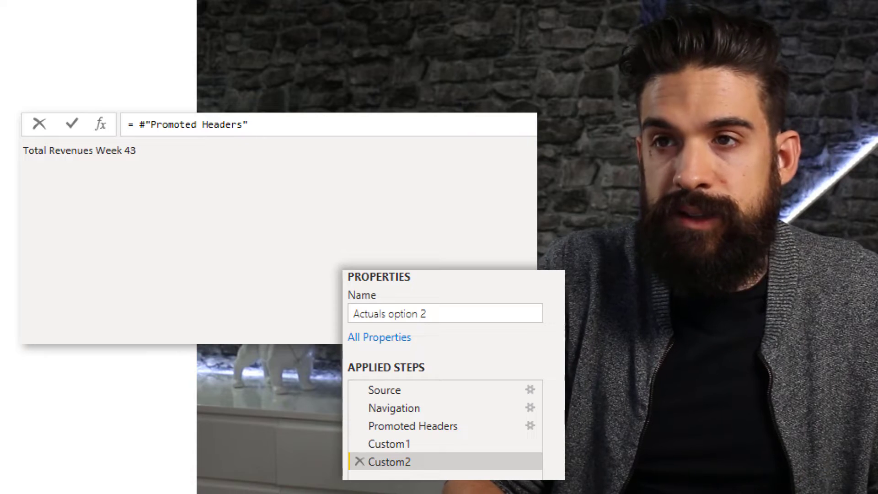
key(Return)
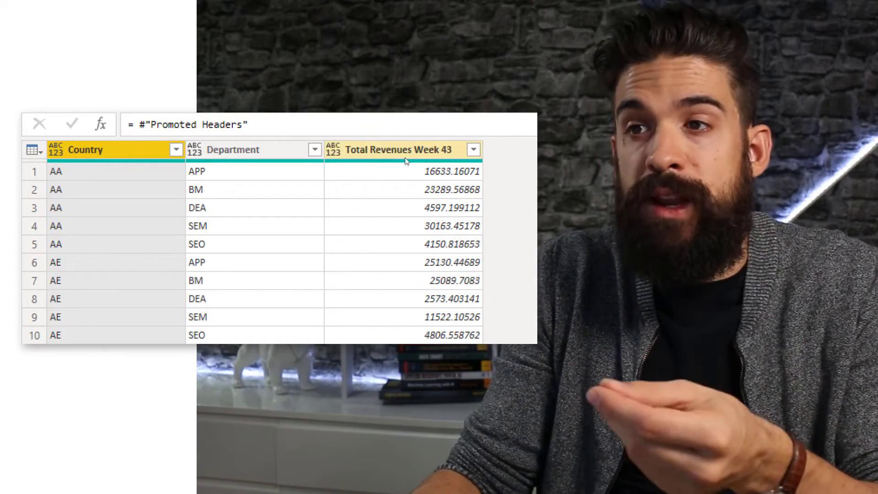
click(411, 154)
double_click(411, 155)
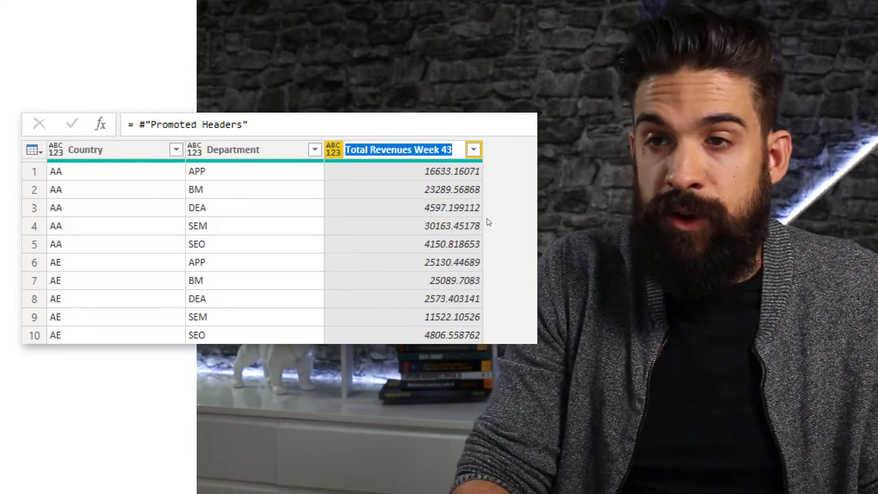
Rename Total Revenues Week 43 to Revenues, inspect the quoted old name in the formula, then return to Custom1
text(Revenues)
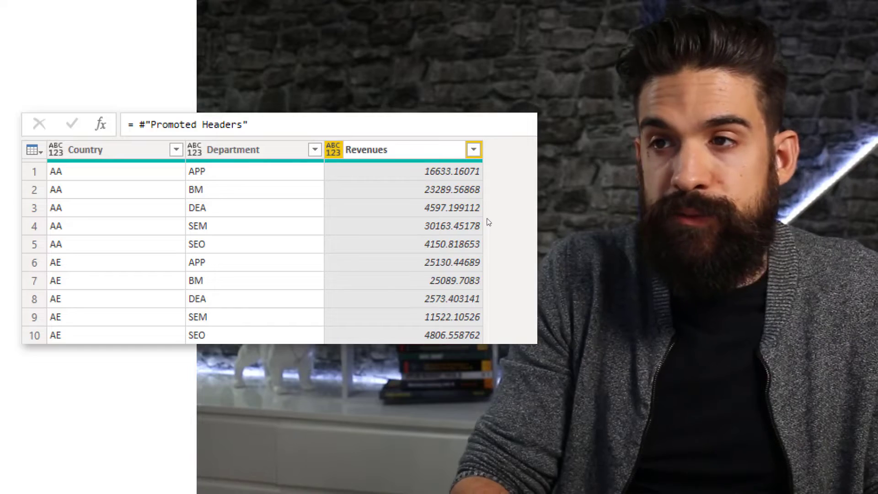
key(Return)
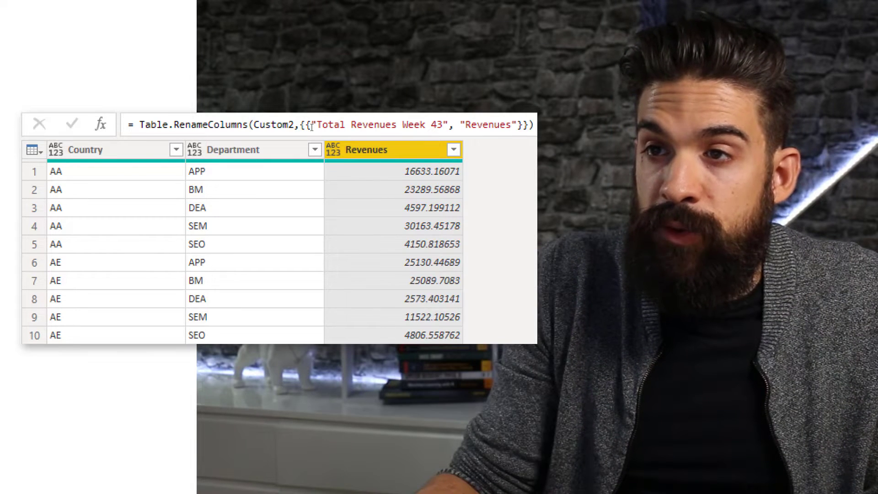
drag(310, 127, 451, 127)
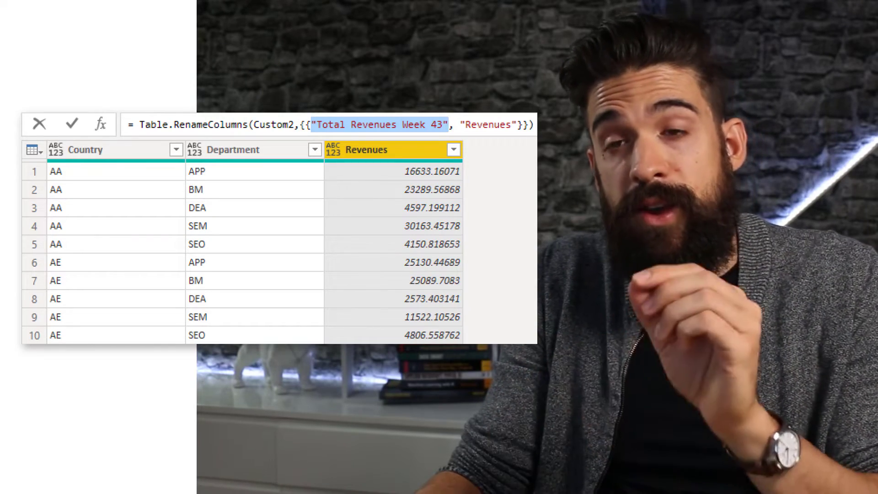
key(Escape)
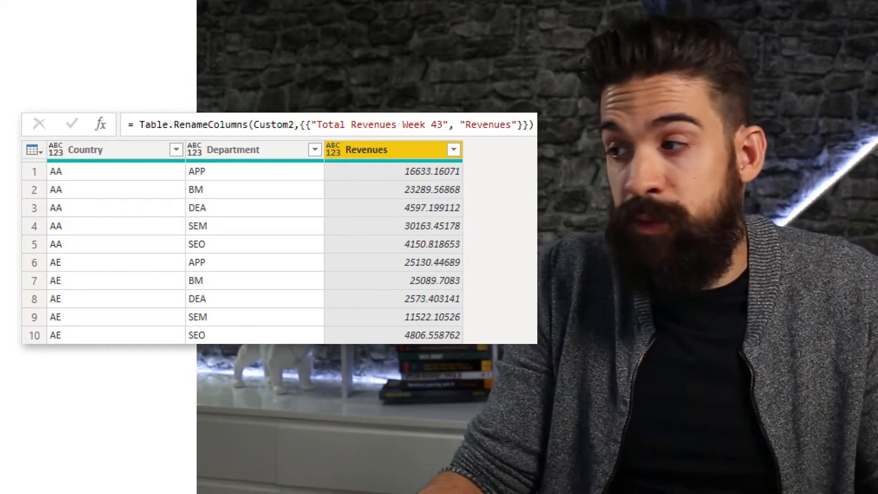
click(444, 417)
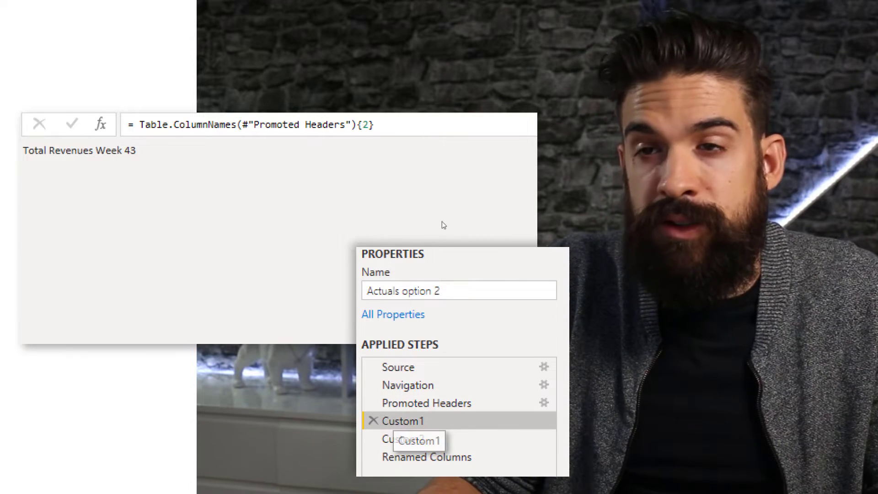
Replace the quoted old name in Renamed Columns with Custom1's Table.ColumnNames(#"Promoted Headers"){2} expression
click(406, 119)
key(ctrl+a)
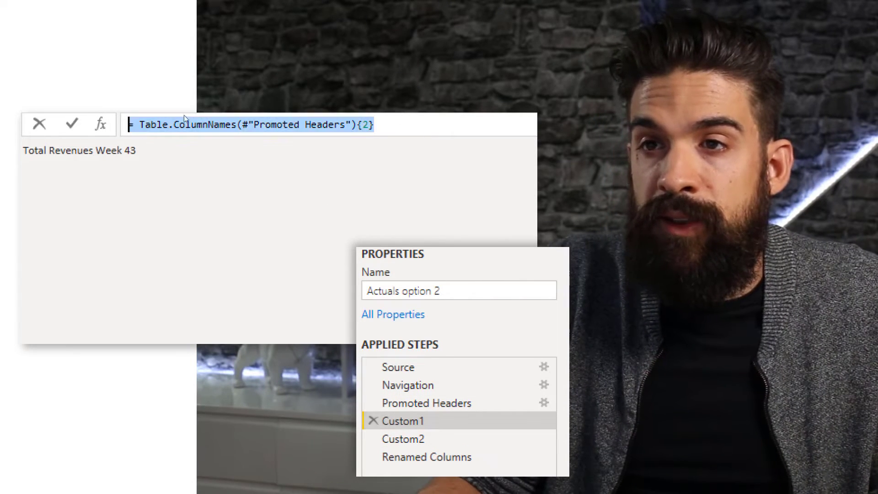
key(End)
drag(139, 126, 224, 218)
key(ctrl+c)
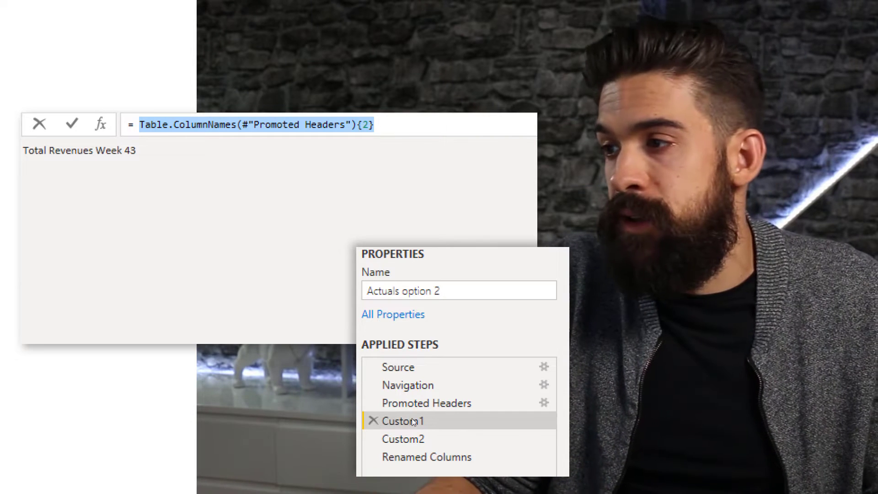
click(451, 458)
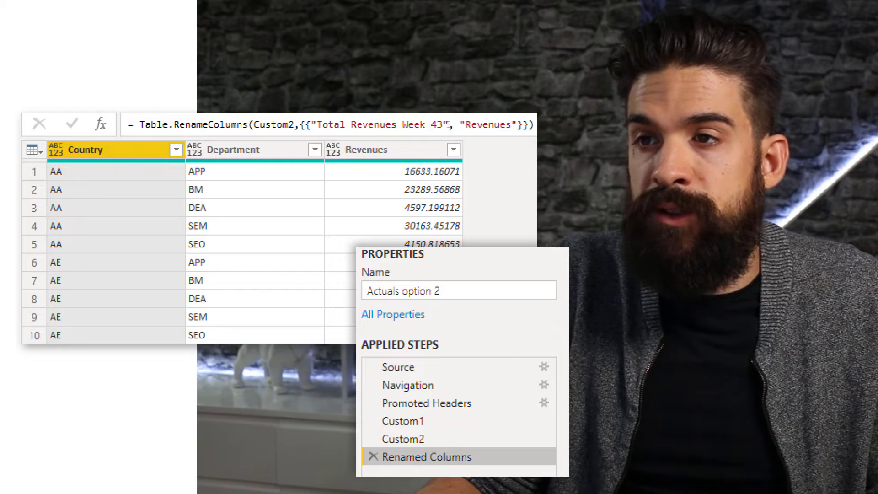
drag(449, 124, 312, 123)
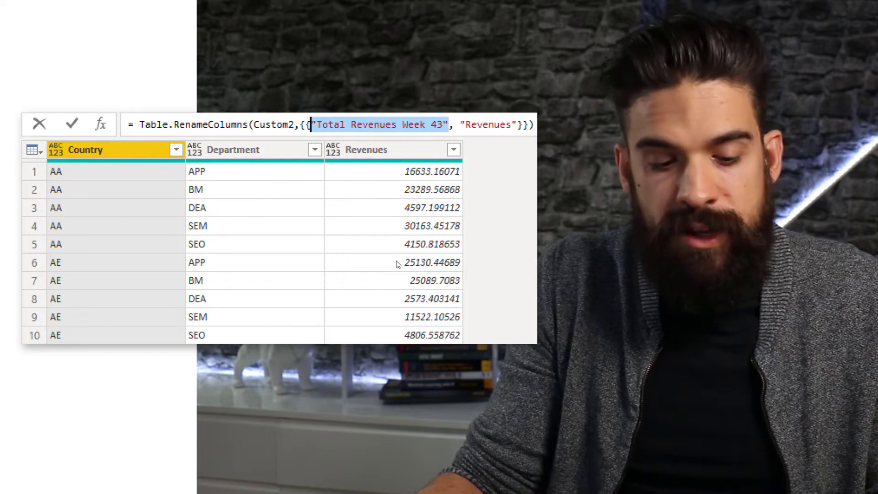
key(ctrl+v)
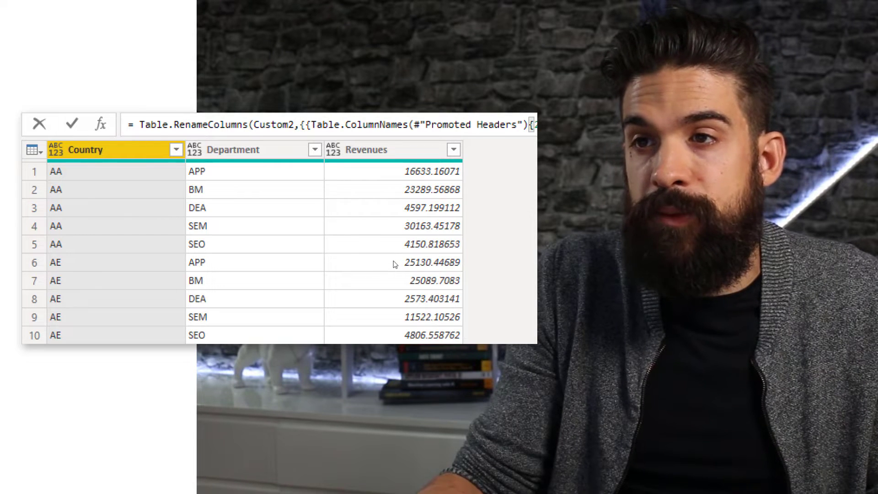
key(Return)
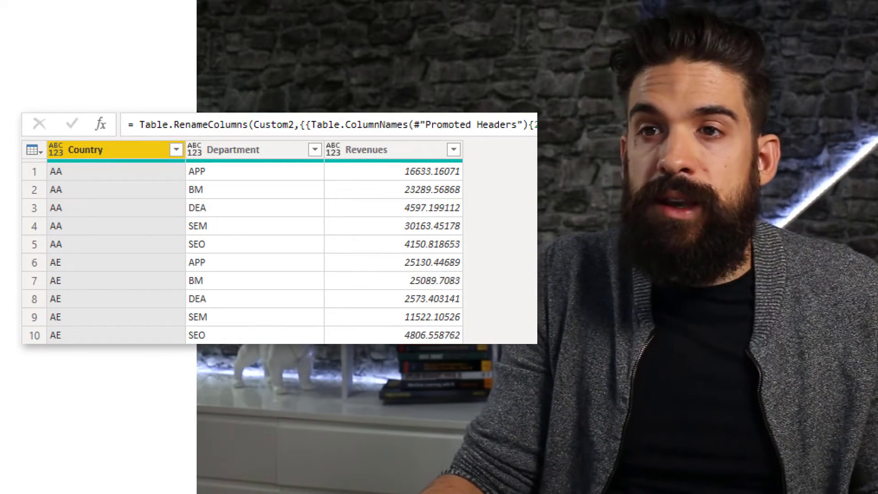
shift+click(406, 145)
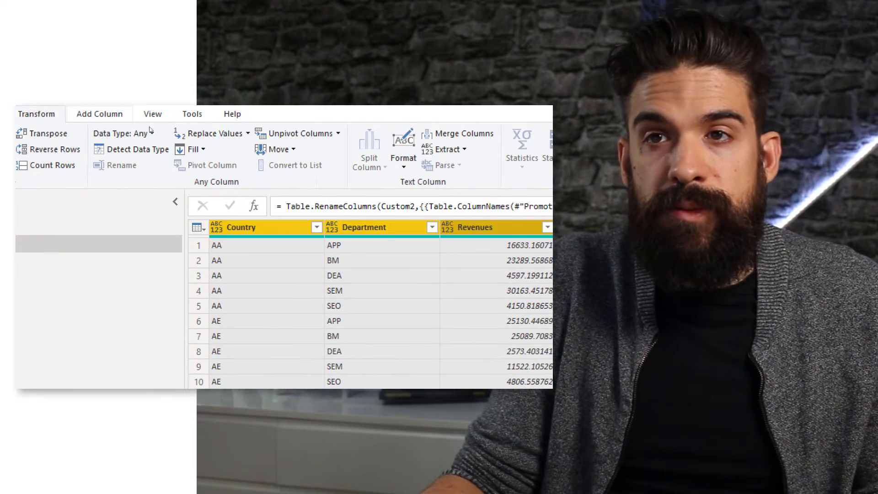
Detect data types for the selected columns, then change Excel cell C1 to Total Revenues Week 44
click(133, 150)
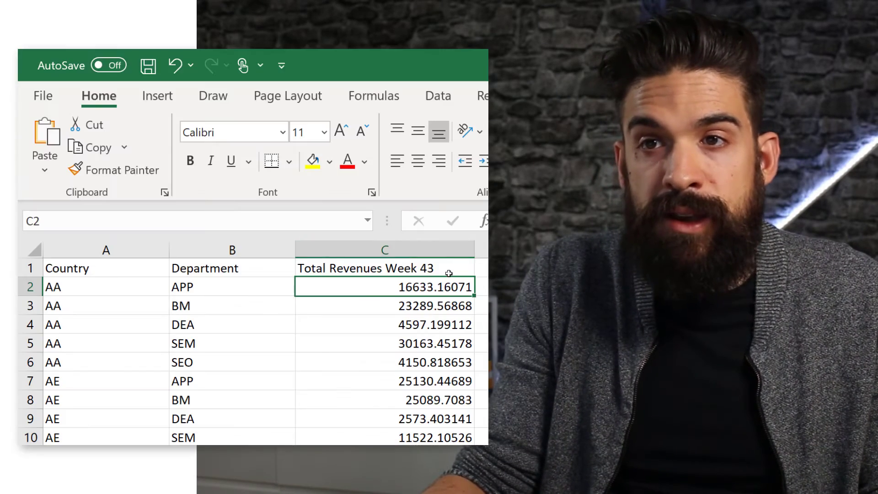
double_click(449, 268)
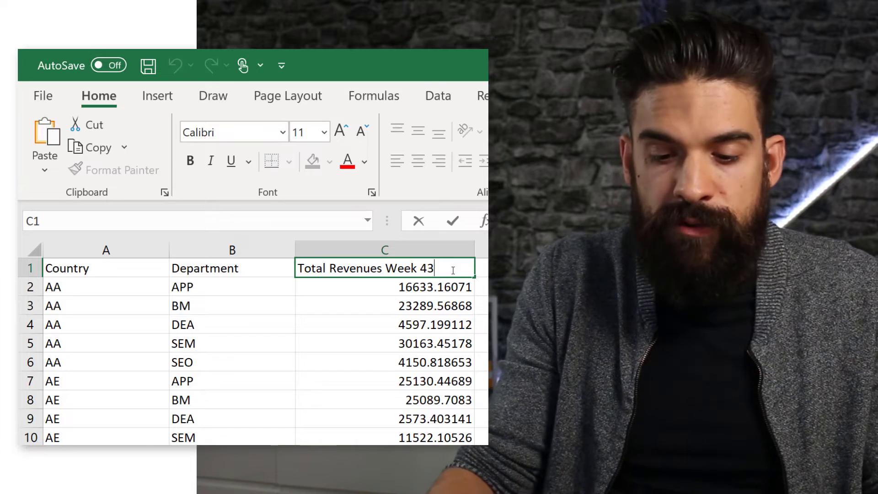
key(Return)
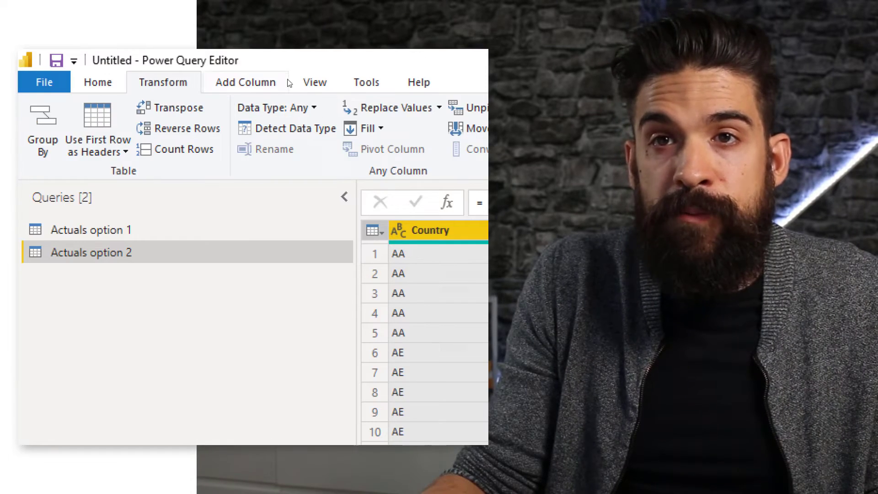
click(97, 81)
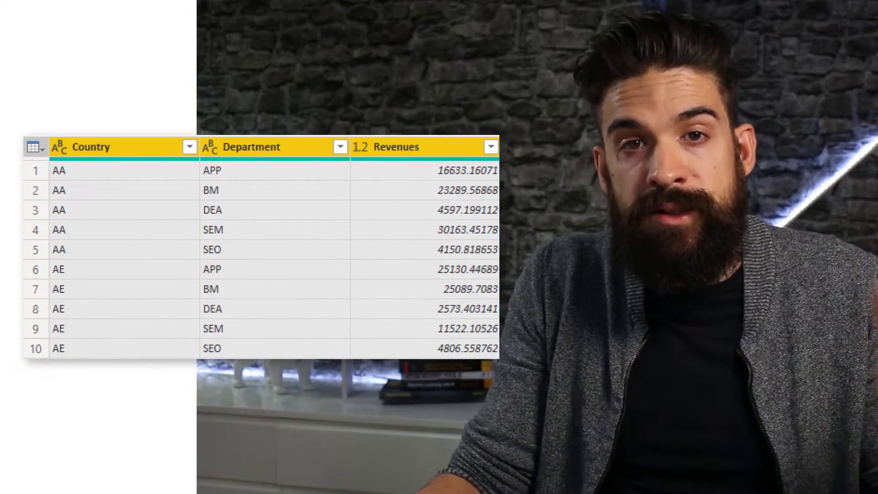
Remove the Custom1 step from the query's Applied Steps
click(91, 147)
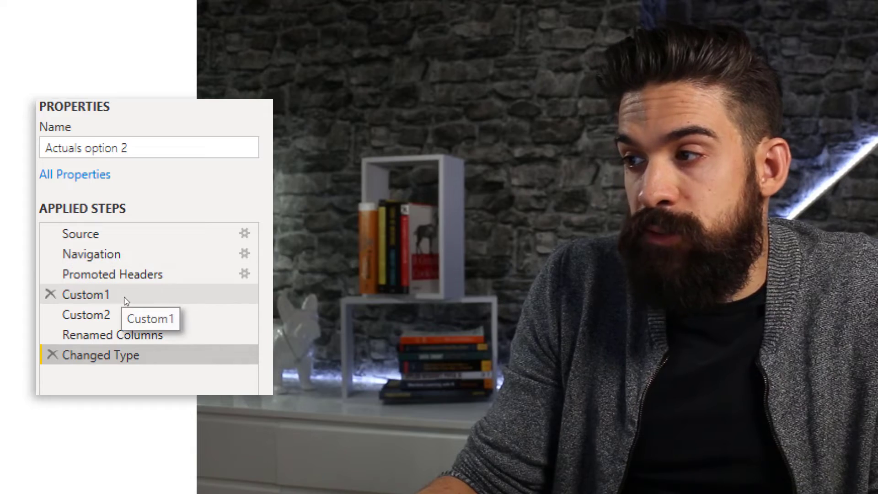
click(118, 297)
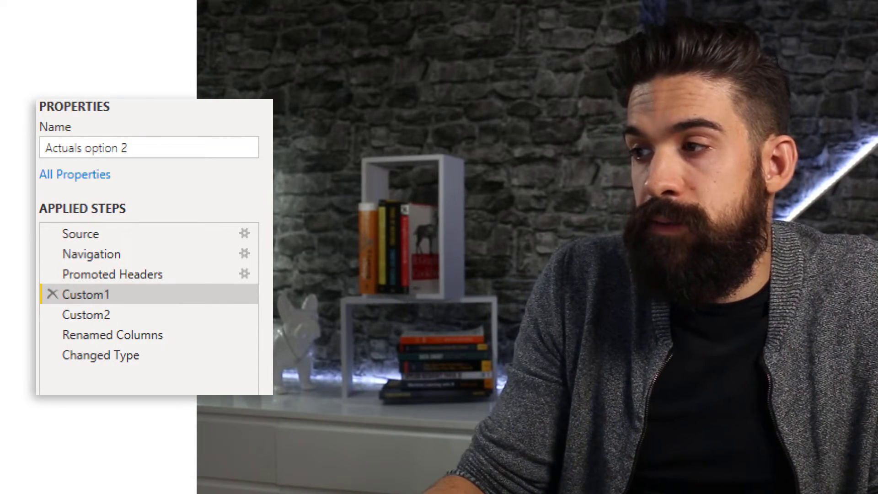
key(Delete)
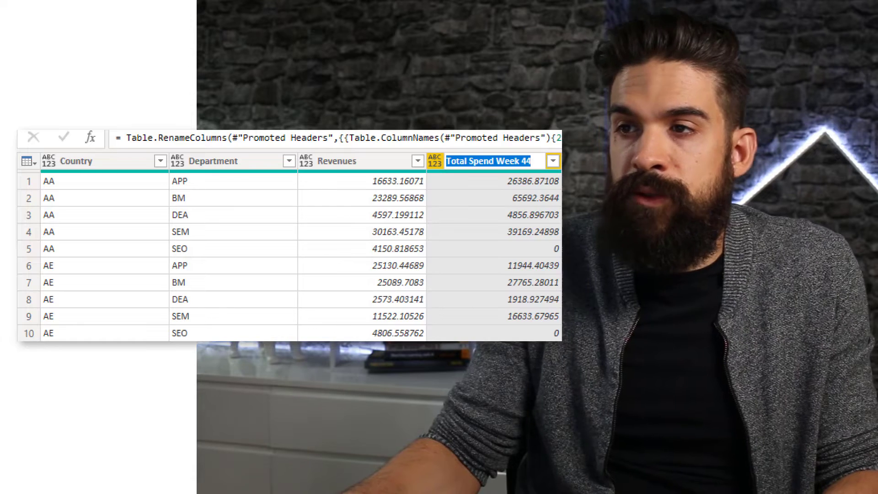
Rename Total Spend Week 44 to Spend and Department to Dep, inserted as a new step
text(Spend)
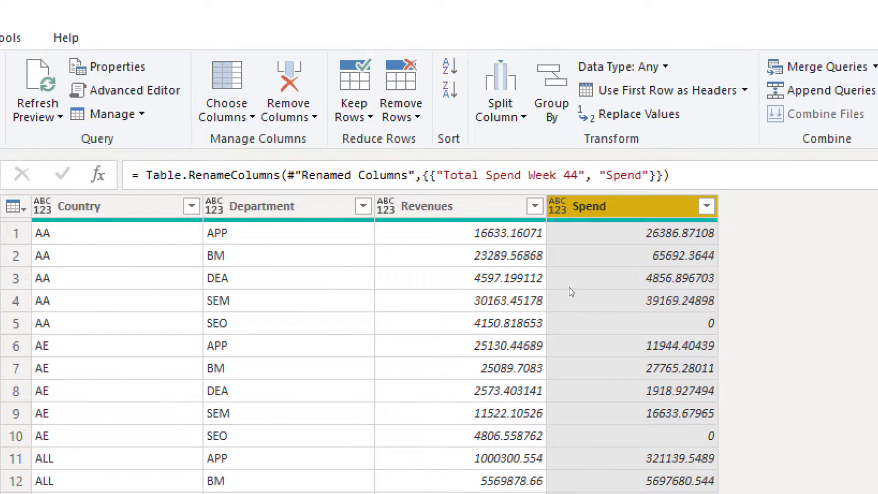
double_click(314, 206)
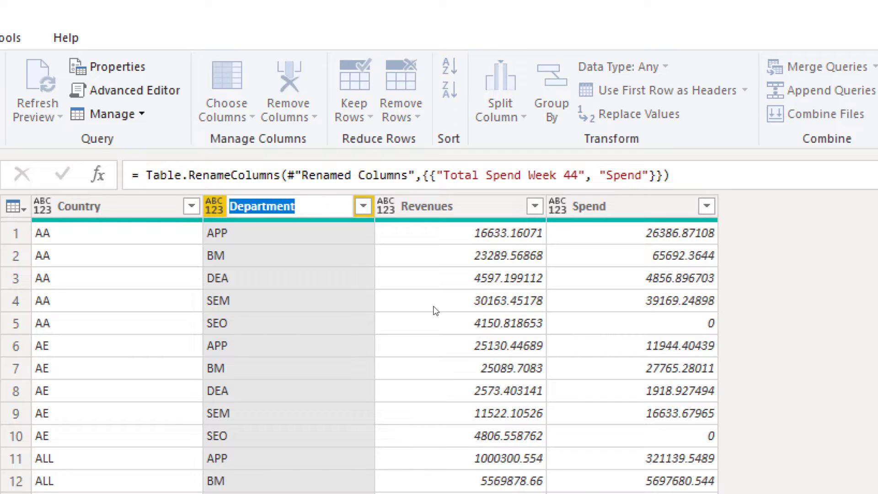
text(Dep)
key(Return)
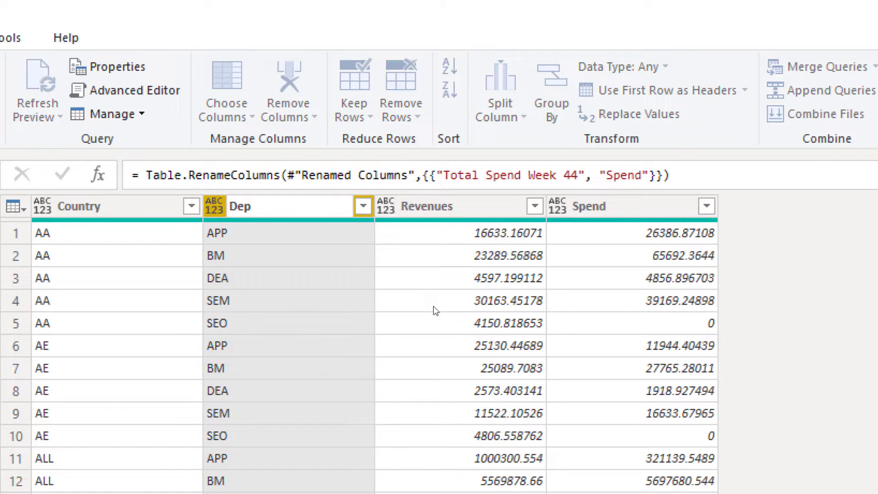
key(Return)
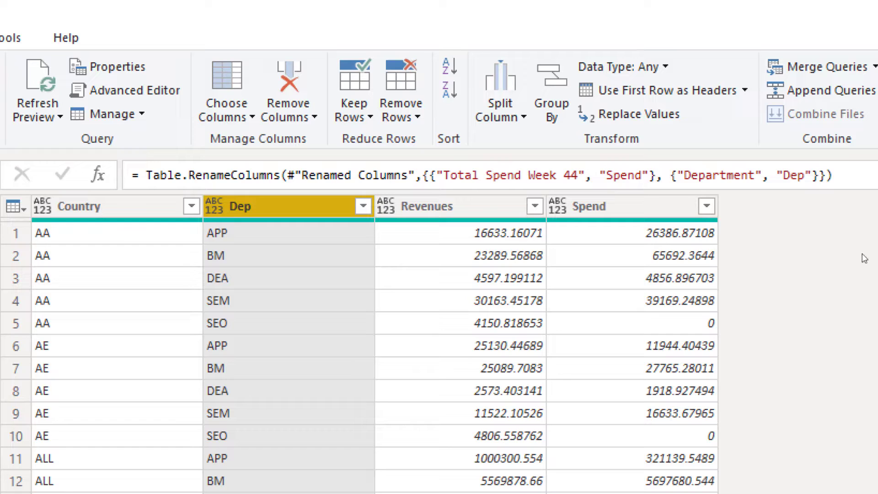
Inspect the new rename formula's Total Spend Week 44 and Department rename pairs
click(433, 175)
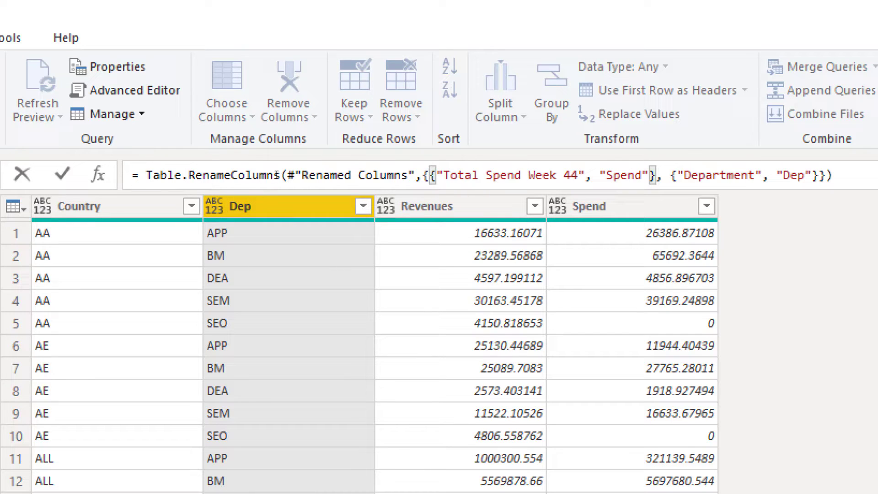
drag(288, 173, 408, 169)
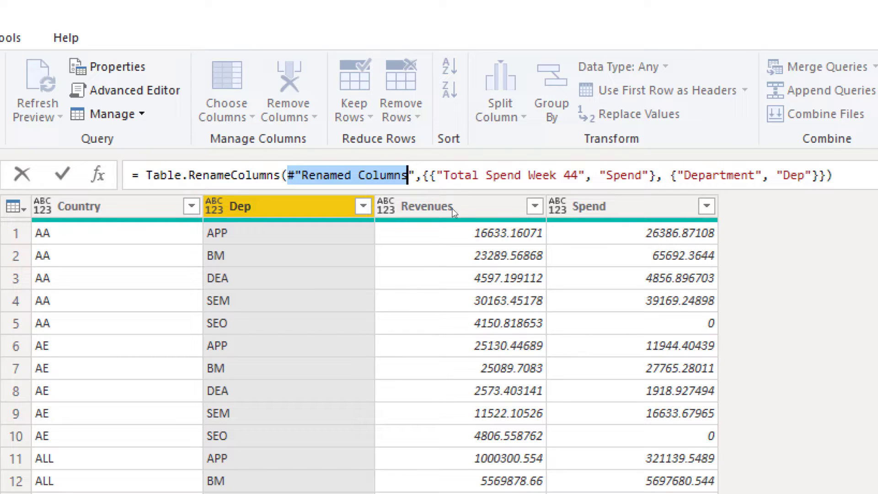
click(442, 181)
drag(430, 175, 657, 175)
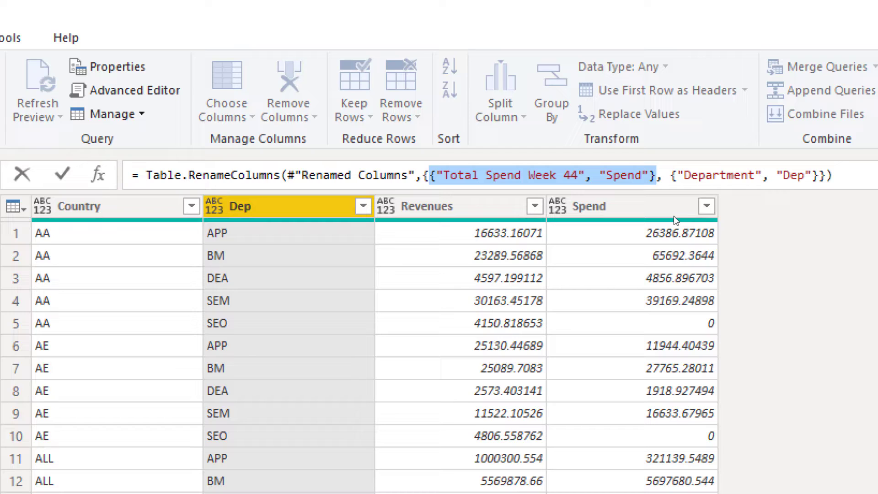
click(447, 180)
drag(443, 178, 649, 176)
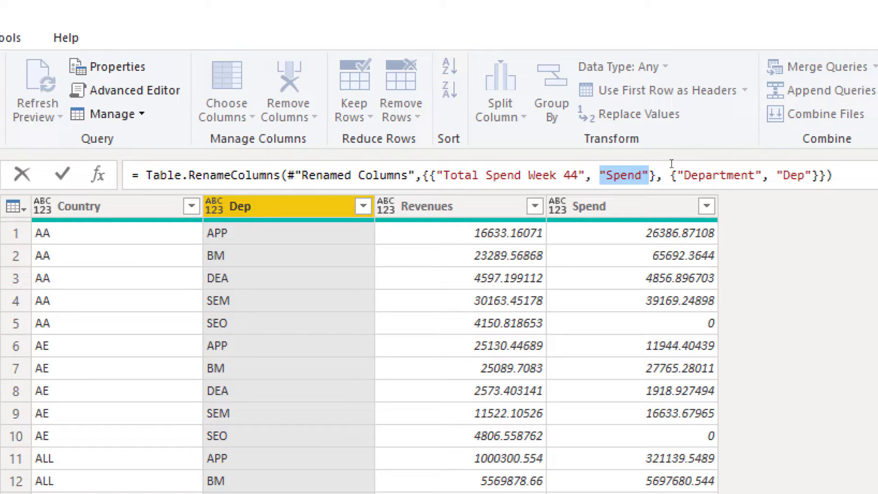
drag(684, 176, 776, 177)
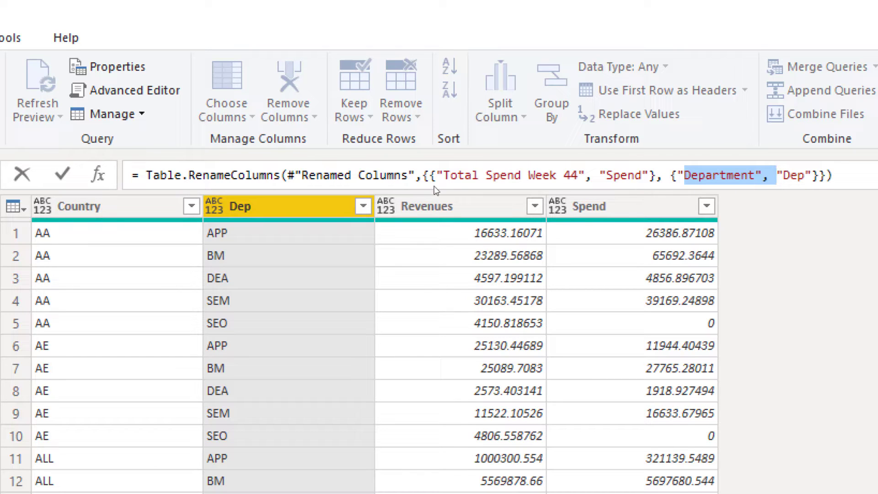
drag(430, 175, 656, 176)
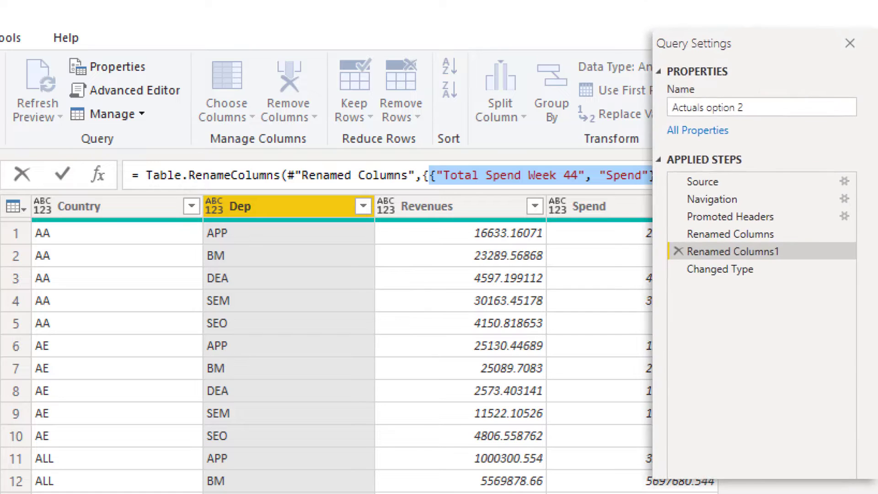
Add the pair {"Total Spend Week 44", "Spend"} to the first Renamed Columns formula
click(740, 232)
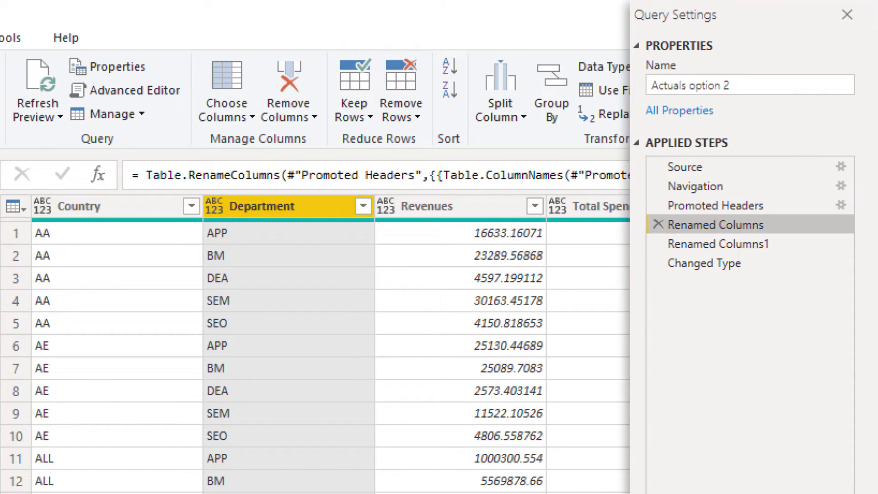
click(827, 176)
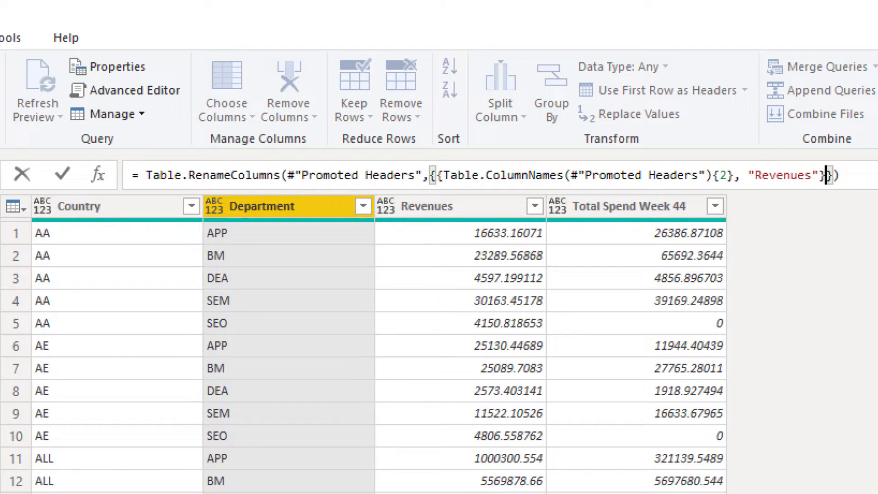
text(, )
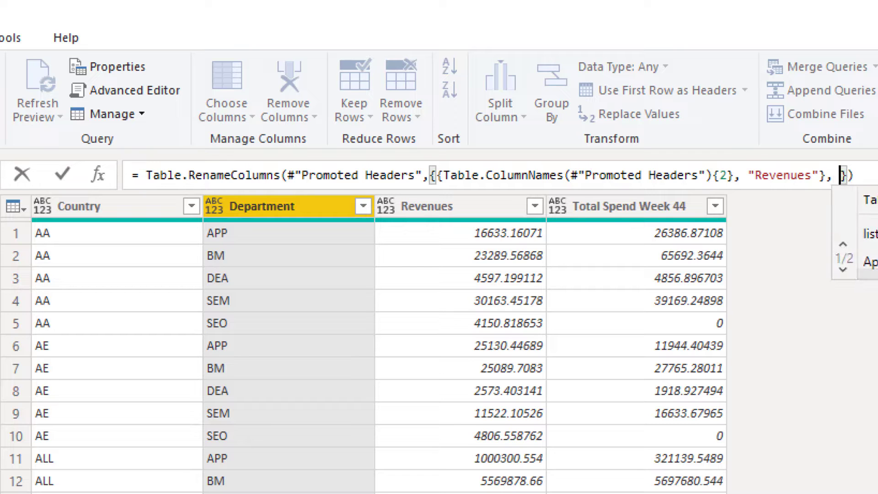
text({"Total Spend Week 44", "Spend"})
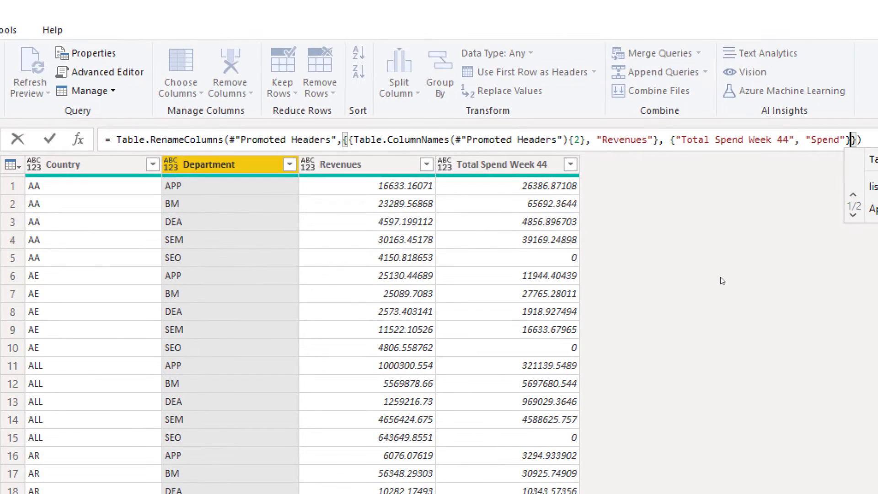
key(Return)
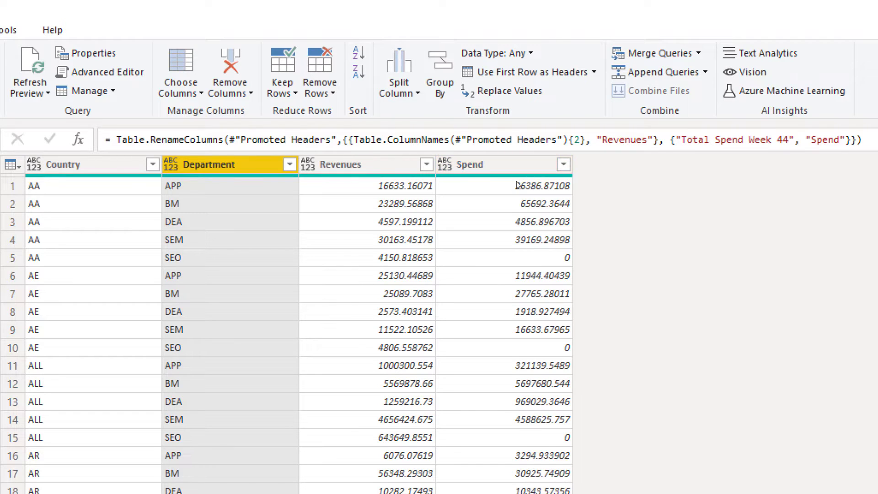
Replace the hard-coded Total Spend Week 44 name with Table.ColumnNames(#"Promoted Headers"){3}
click(787, 138)
double_click(785, 139)
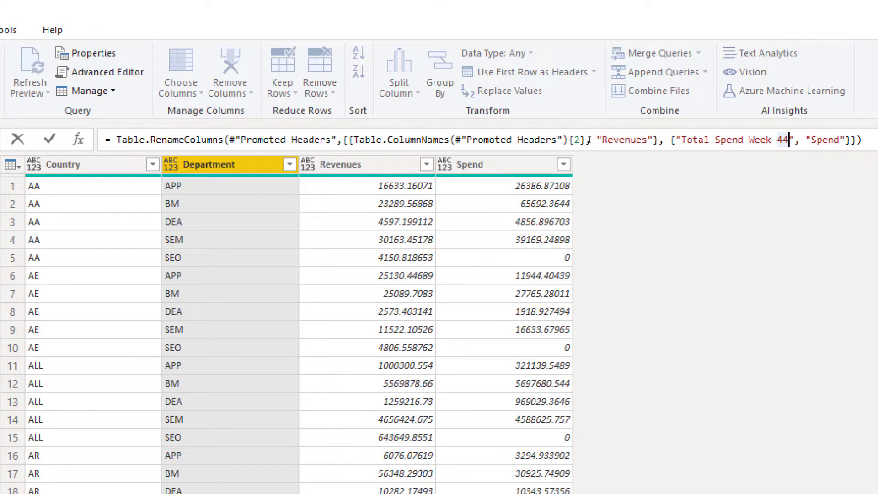
drag(586, 139, 354, 139)
key(ctrl+c)
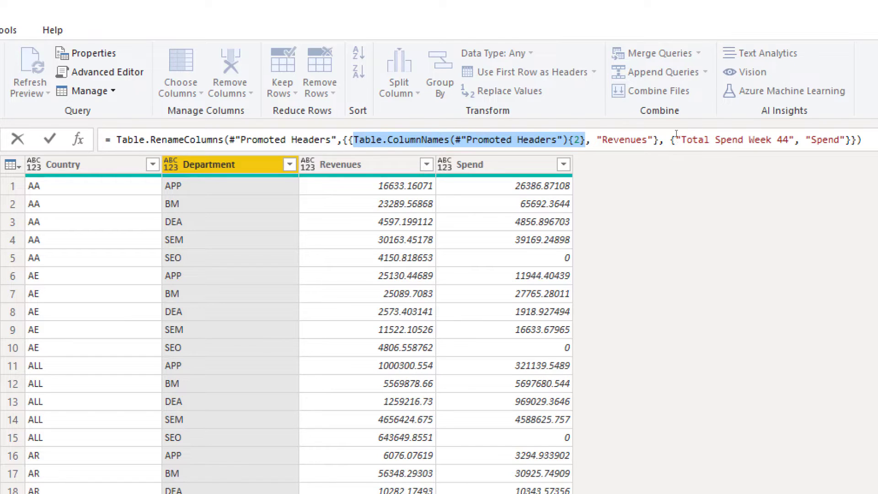
drag(677, 140, 795, 140)
key(ctrl+v)
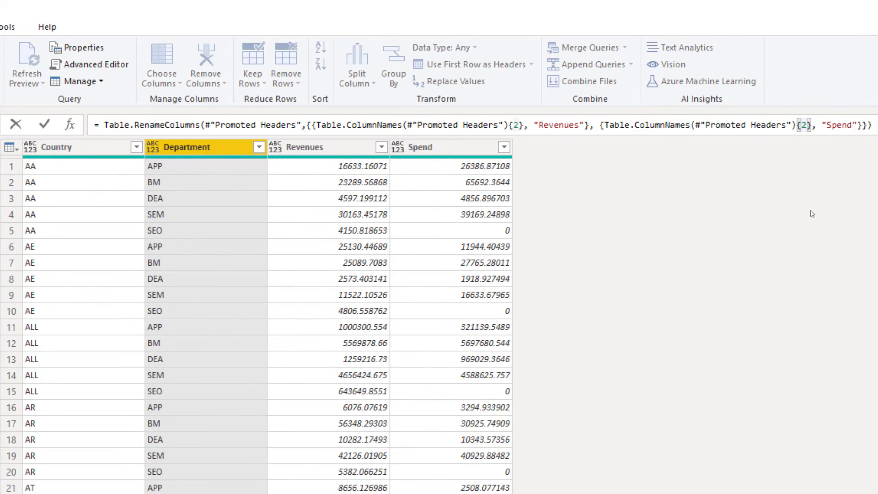
key(BackSpace)
text(3)
key(Return)
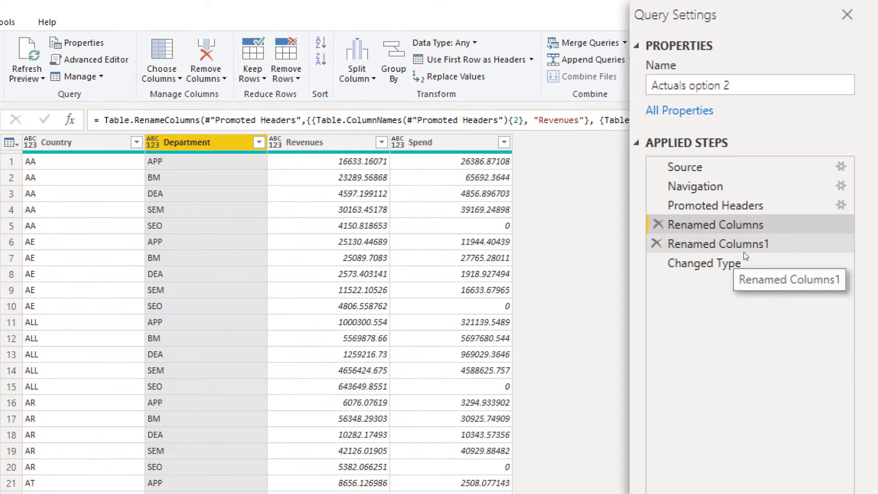
Delete the Renamed Columns1 step and select all four remaining columns
click(732, 249)
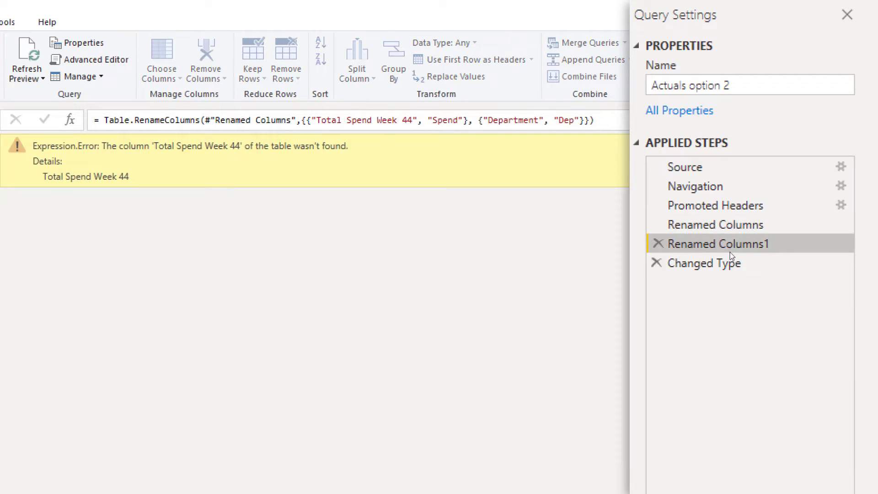
click(659, 244)
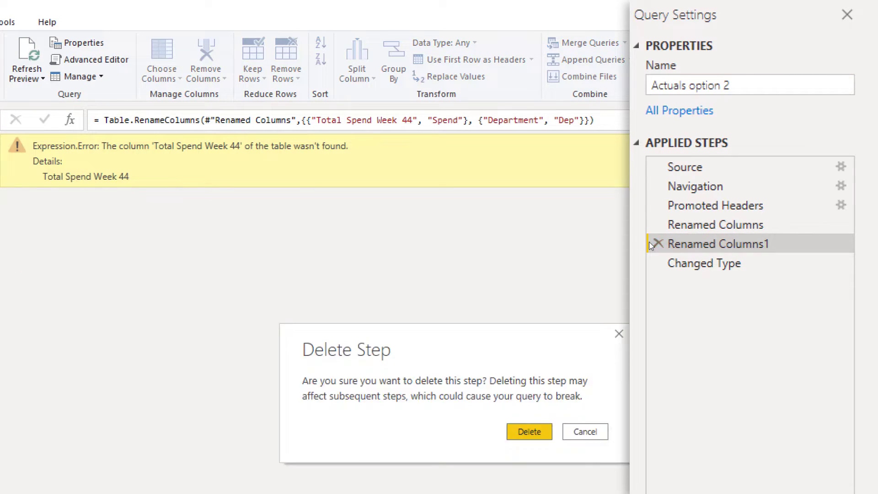
click(530, 431)
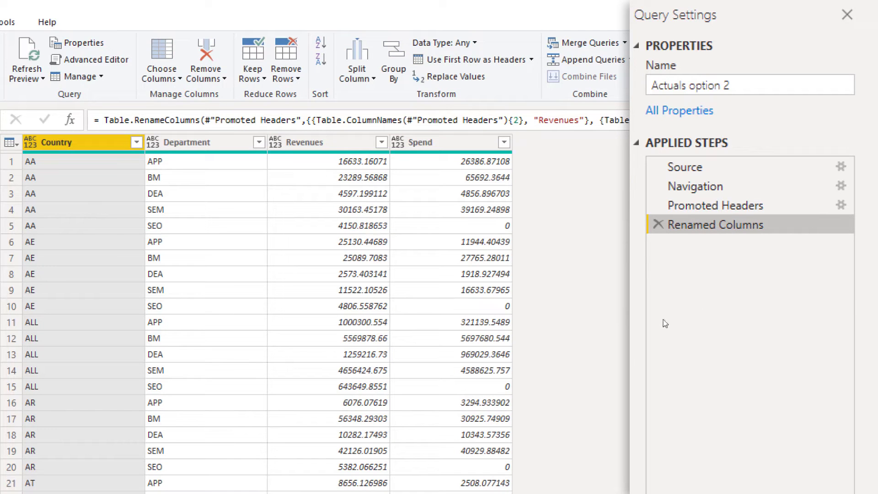
shift+click(465, 146)
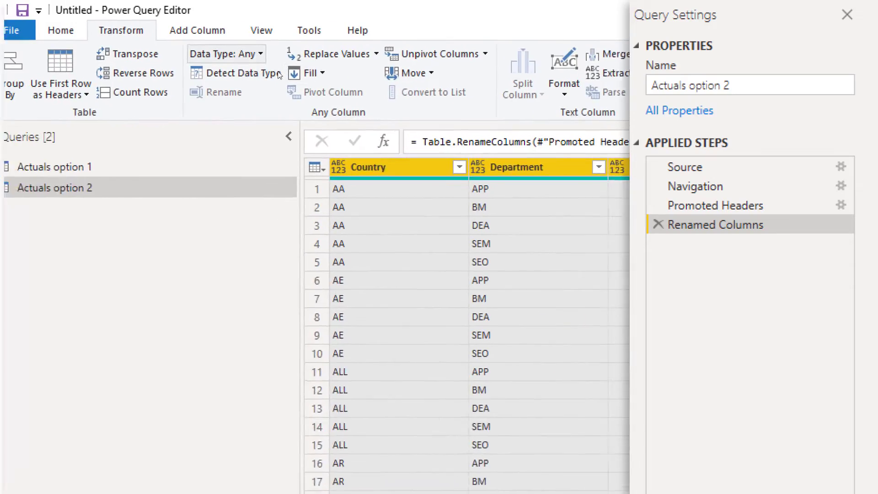
Run Detect Data Type on the columns, then delete the resulting Changed Type step
click(274, 73)
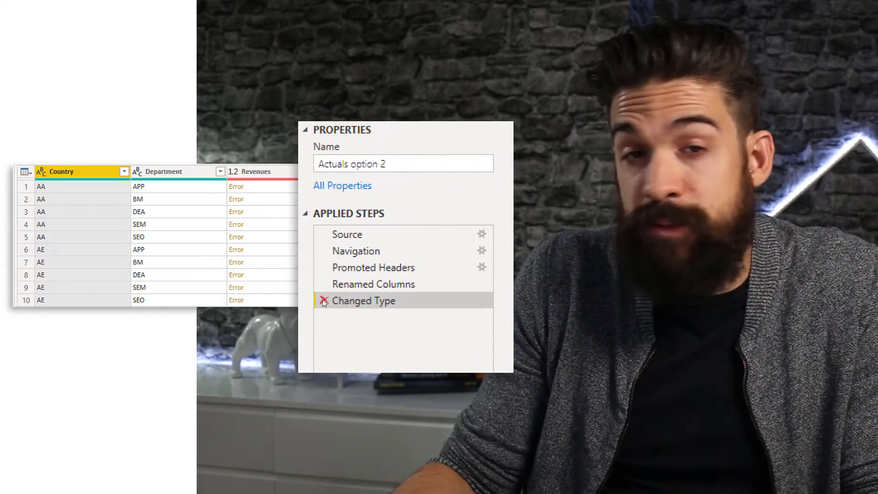
click(324, 300)
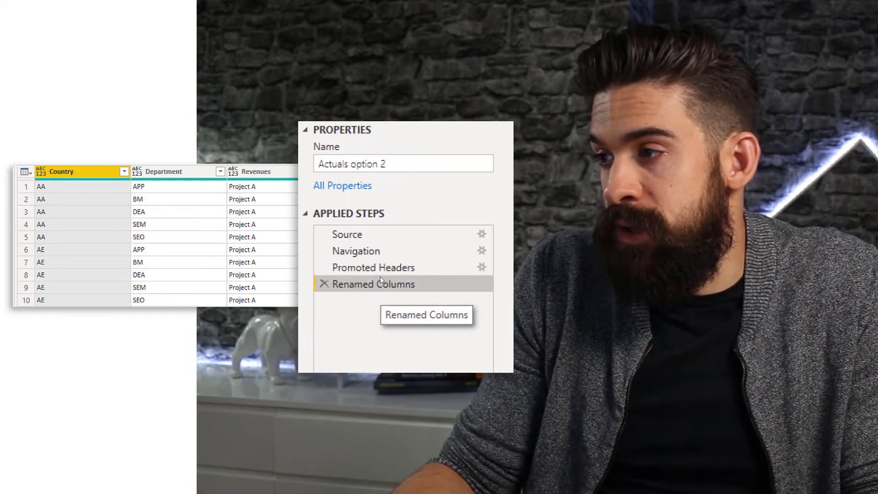
Change the formula to Table.ColumnNames(#"Promoted Headers") to list the five column names
click(420, 269)
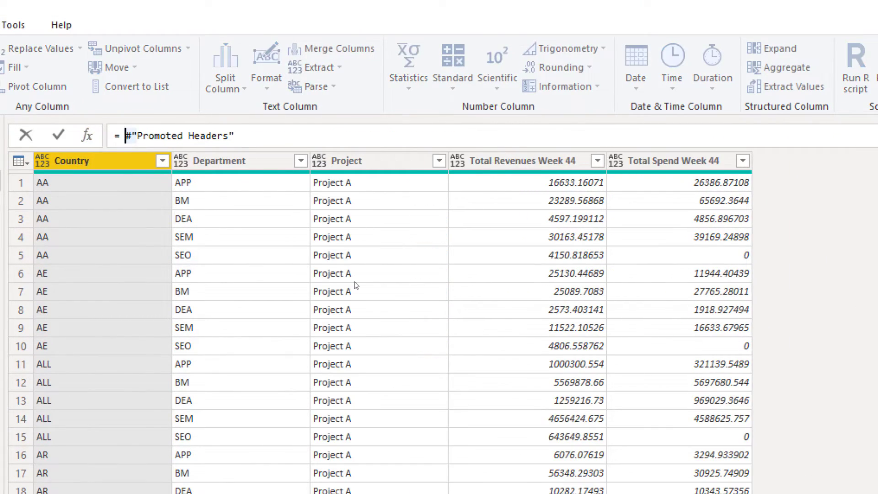
text(ta)
text(ble.)
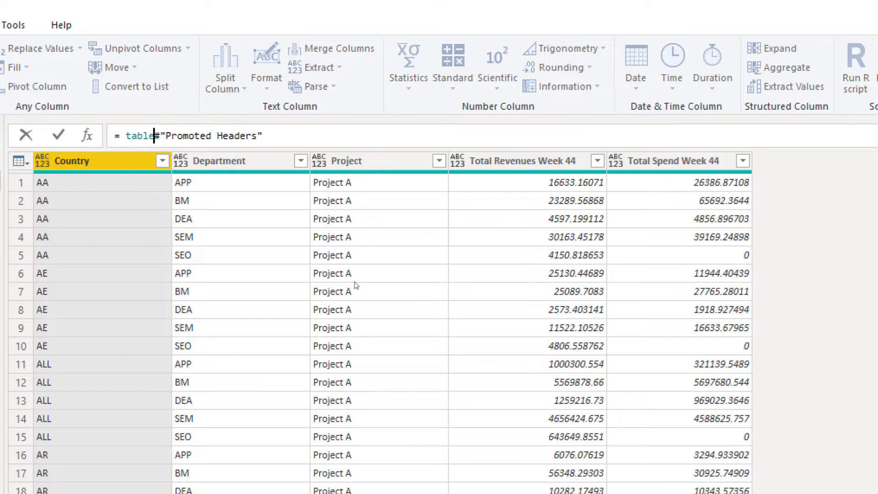
key(Tab)
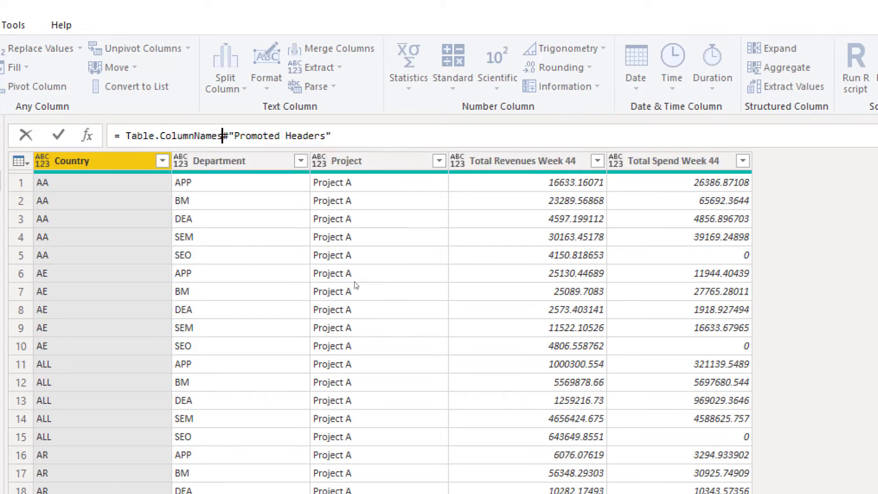
text(()
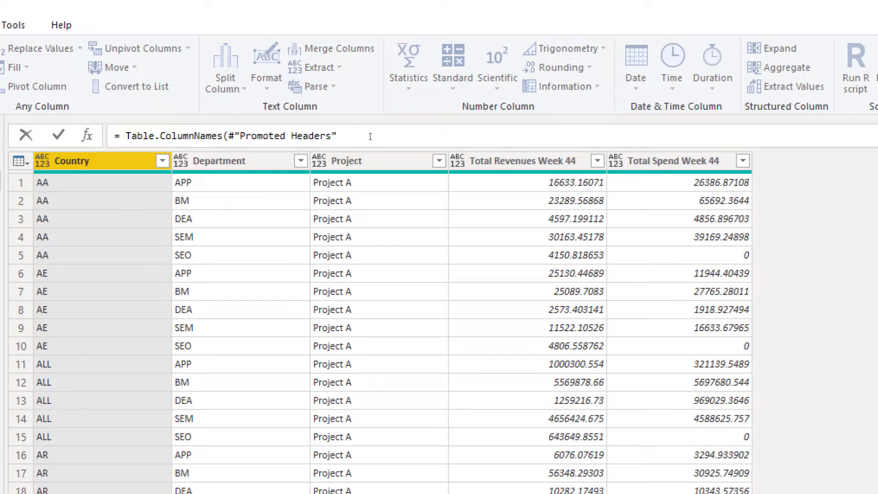
text())
key(Return)
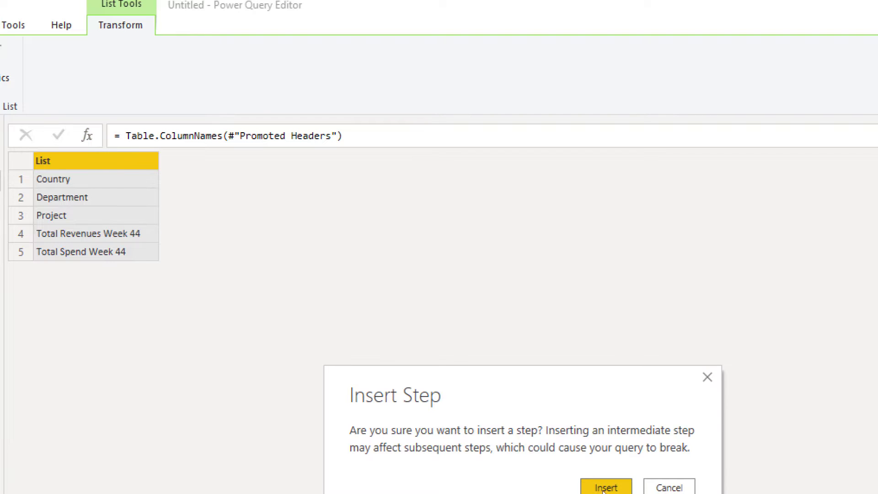
Insert the column-names formula as a new step and rename it Headers
click(605, 488)
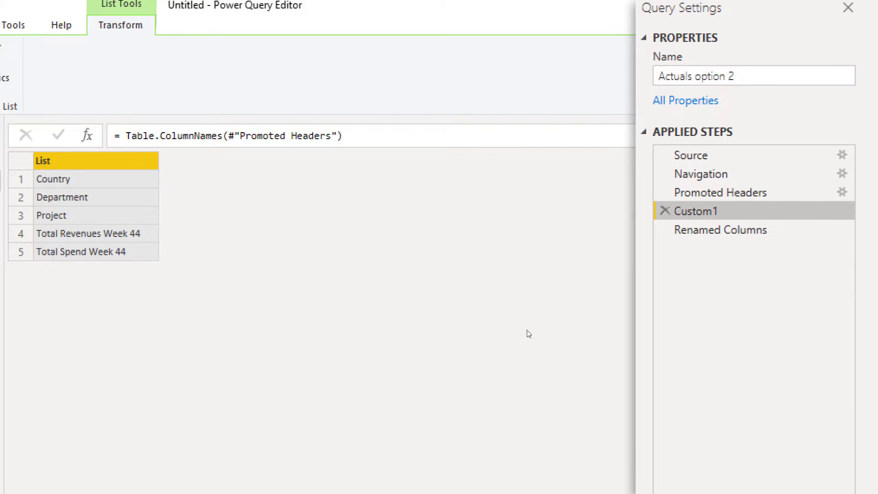
right_click(707, 213)
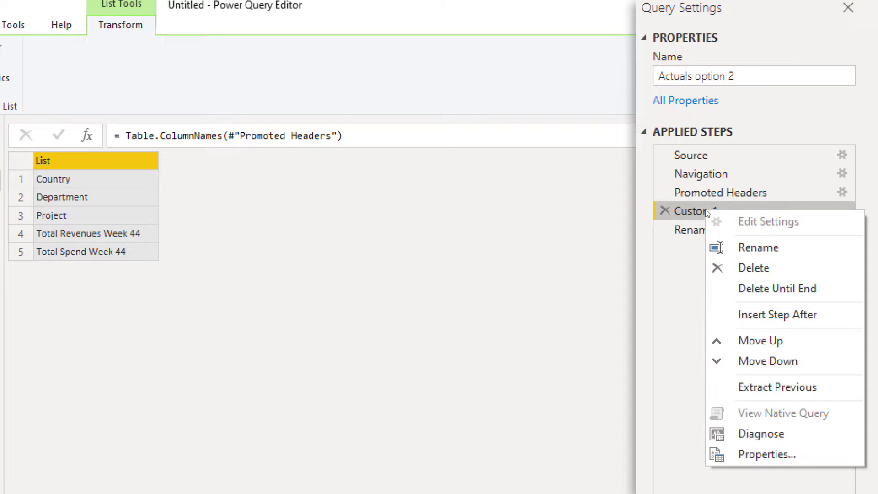
click(770, 251)
text(Headers)
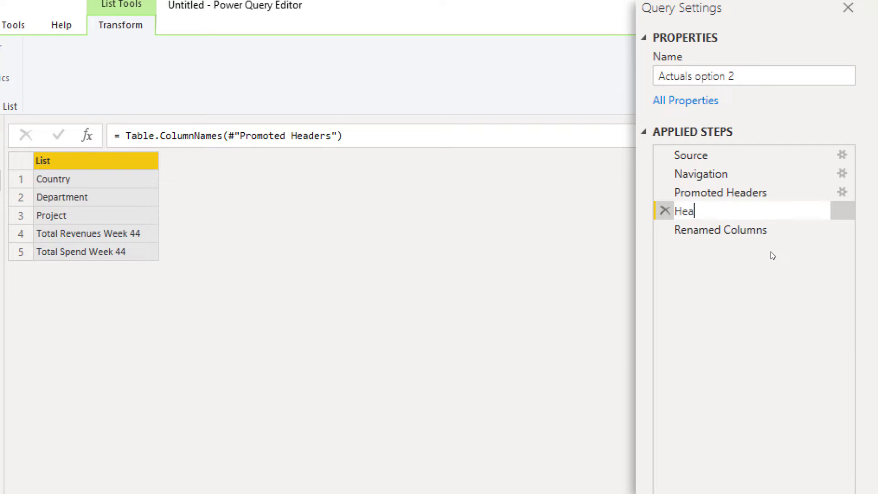
key(Return)
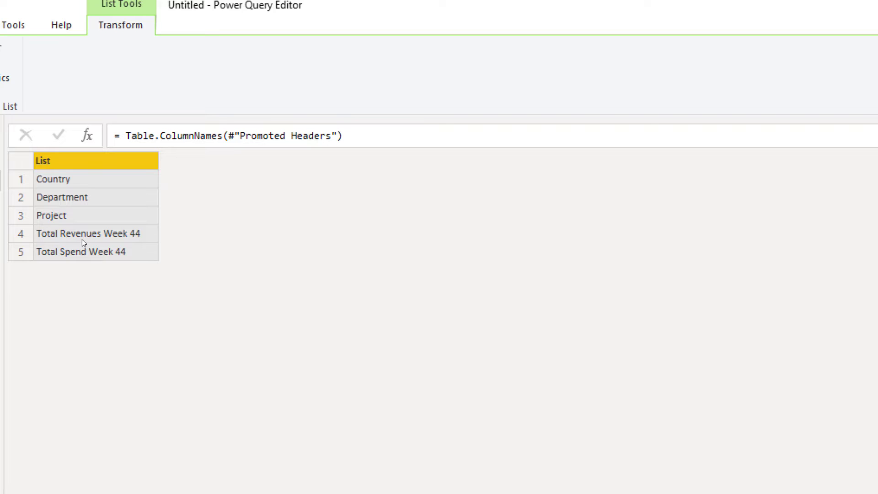
Add a step after Headers and start the formula = List.Transform(Headers,
click(83, 138)
key(Return)
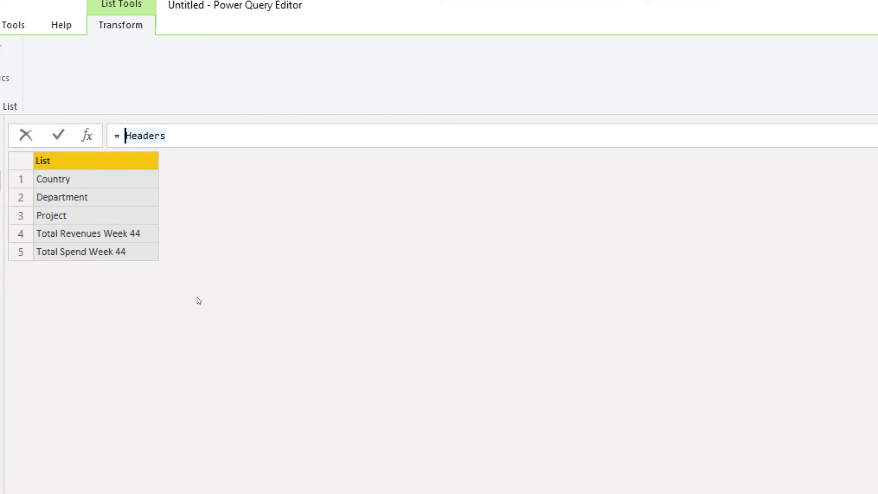
text(List)
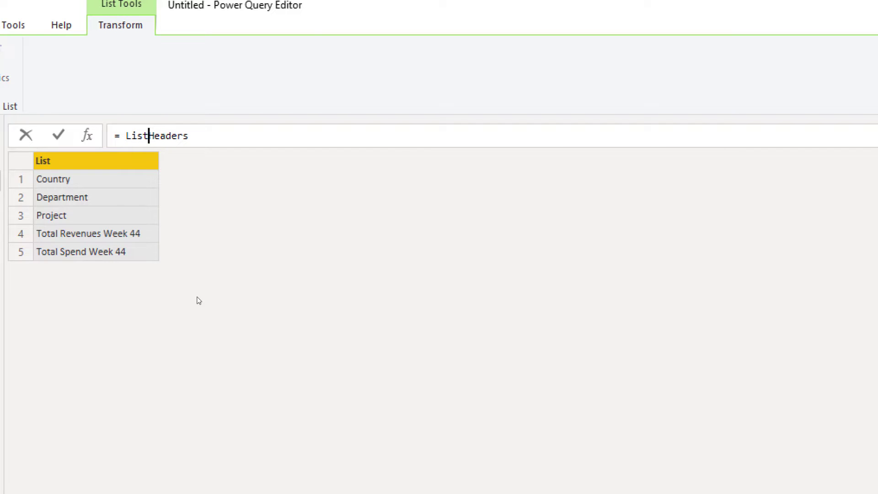
text(.Tr)
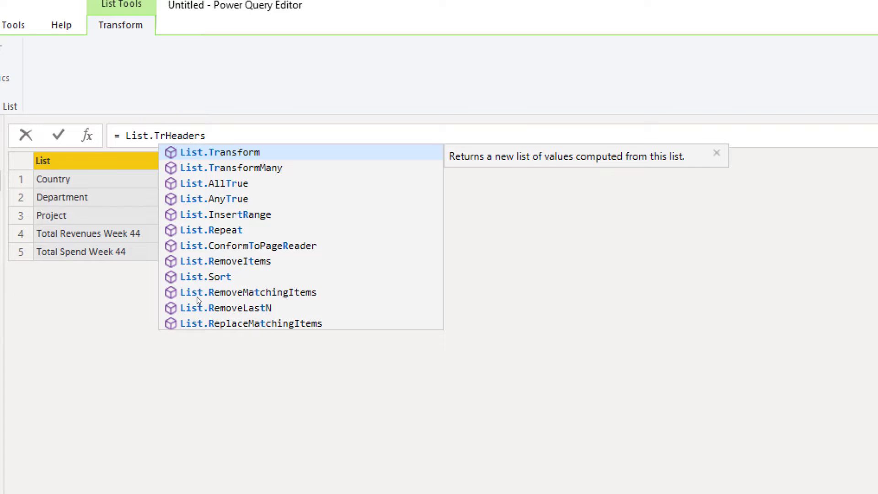
key(Tab)
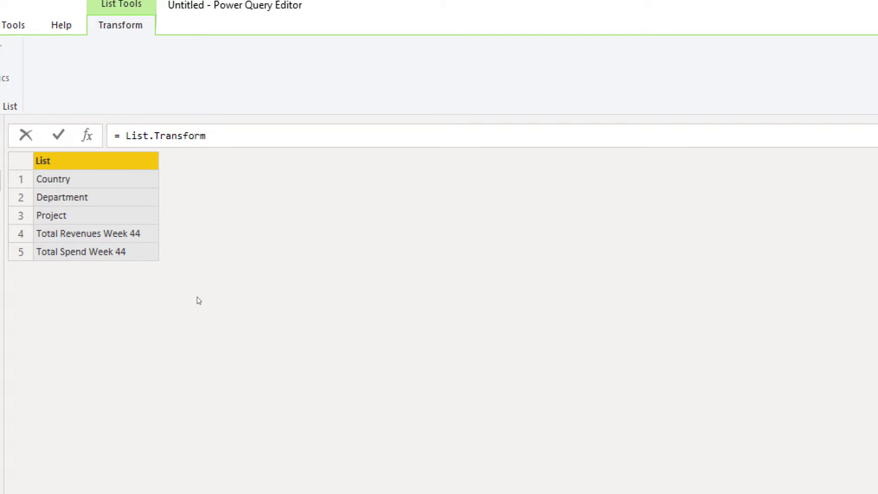
text(()
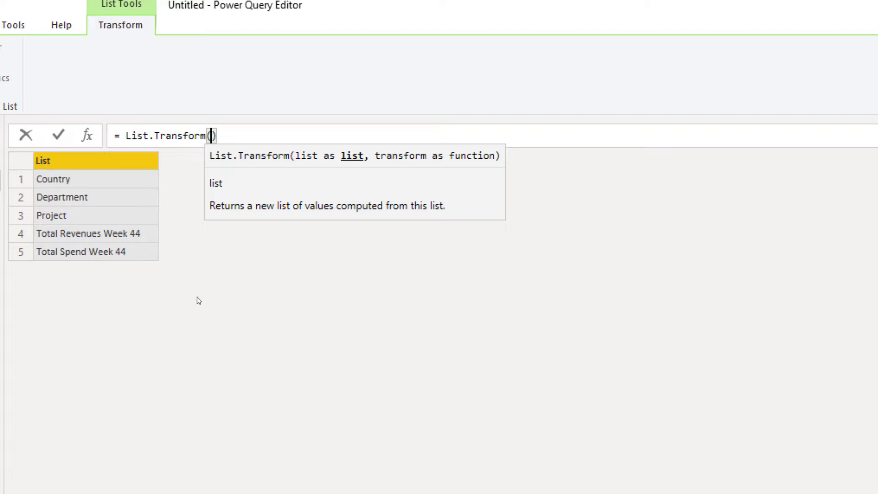
text(Head)
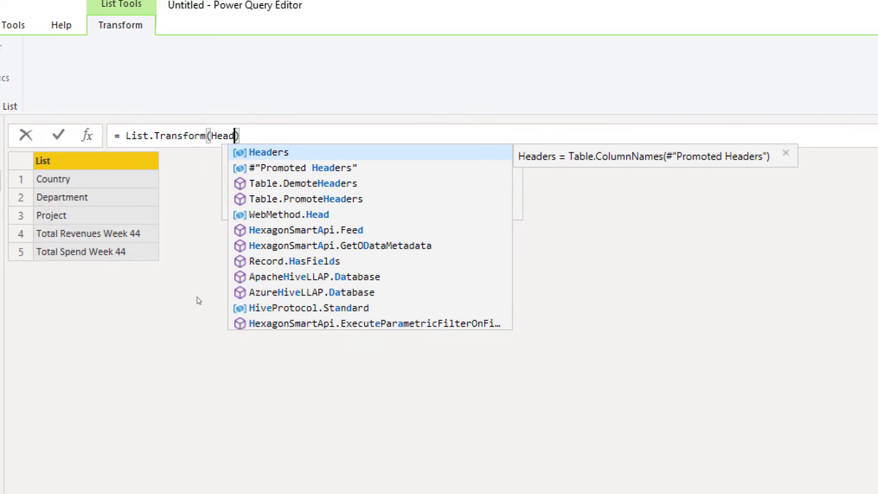
text(ers)
key(Escape)
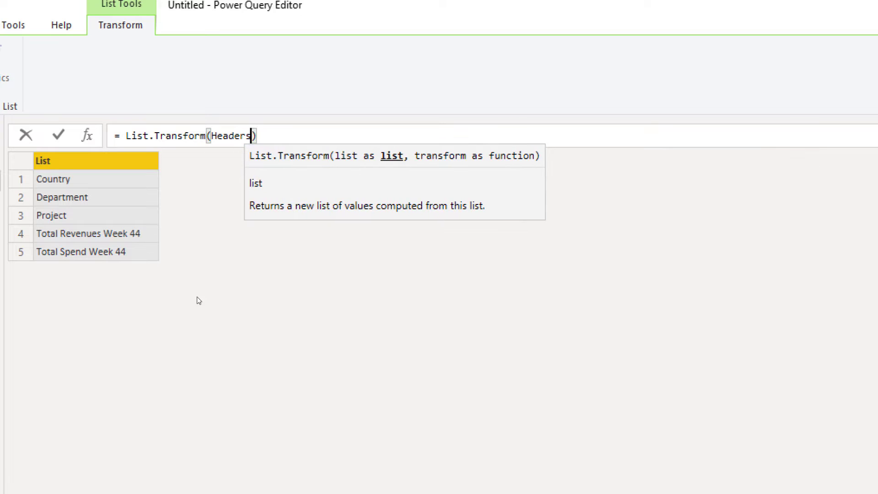
text(,)
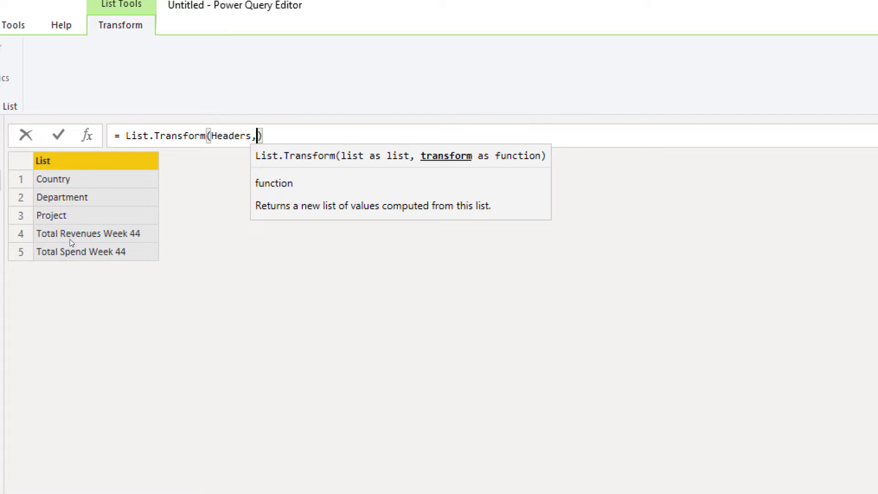
Complete the formula with each Text.Contains(_,"Revenues") to flag the Revenues column
text(ea)
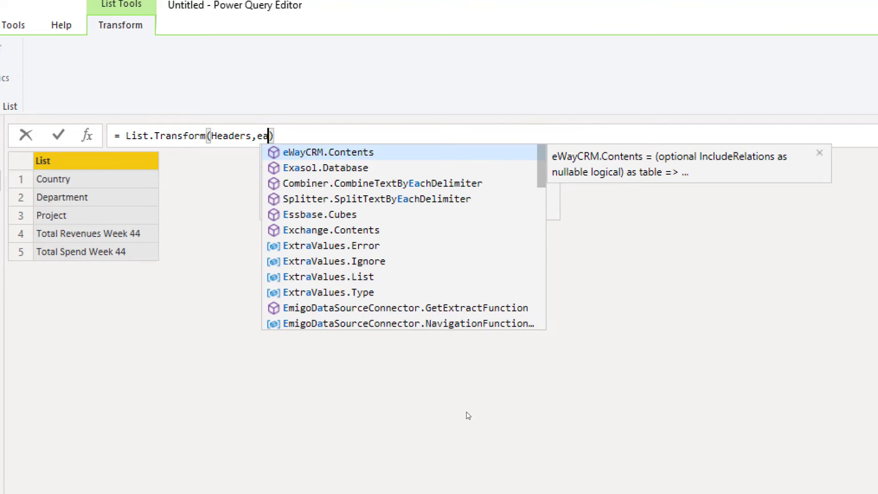
text(ch T)
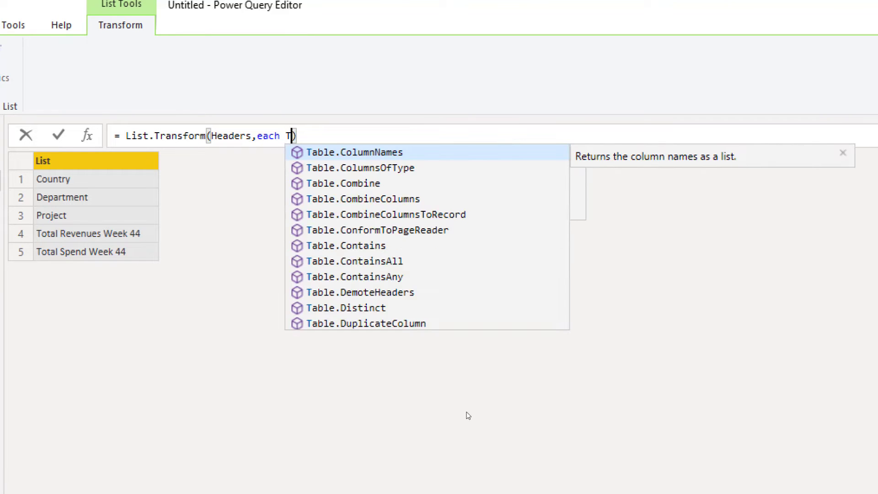
text(ext.C)
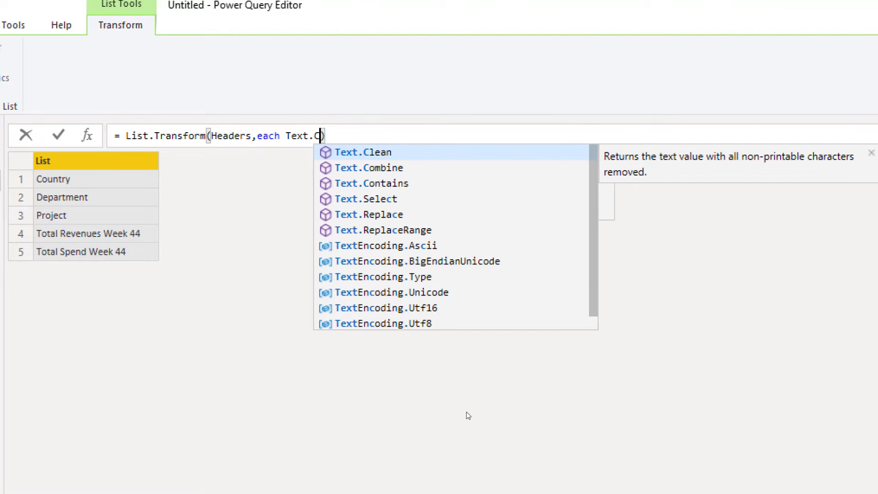
key(Down)
key(Down)
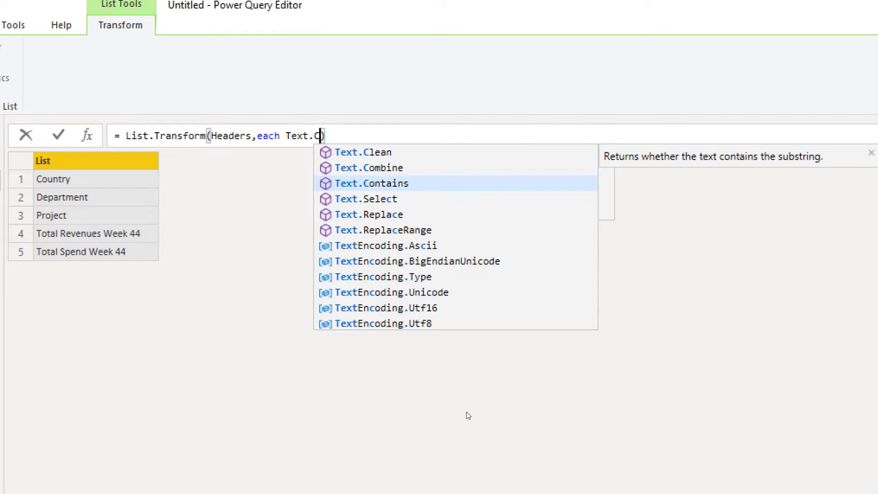
key(Tab)
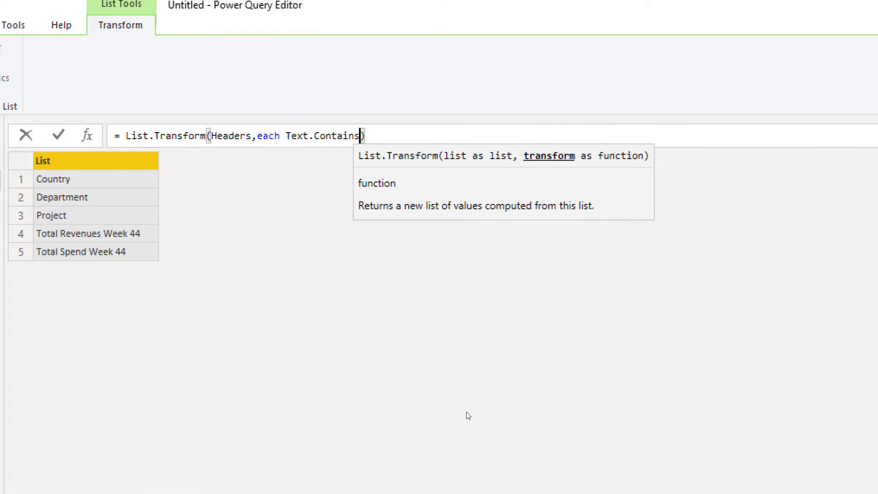
text(()
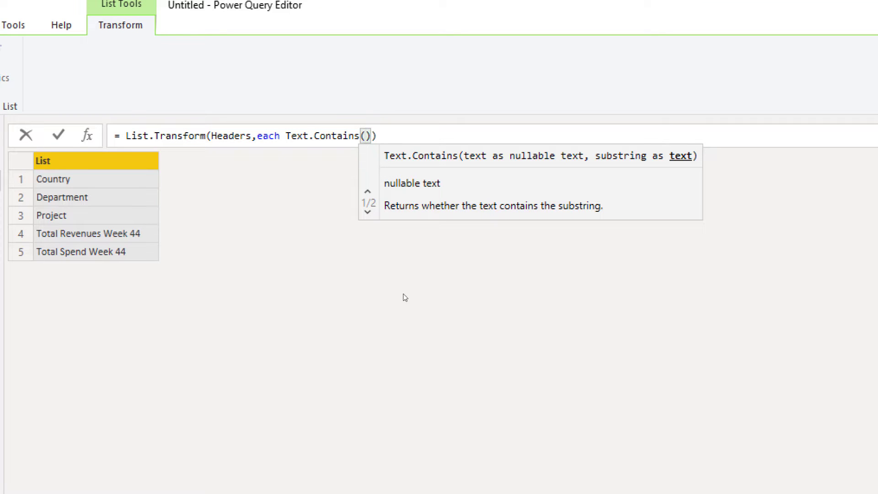
text(_)
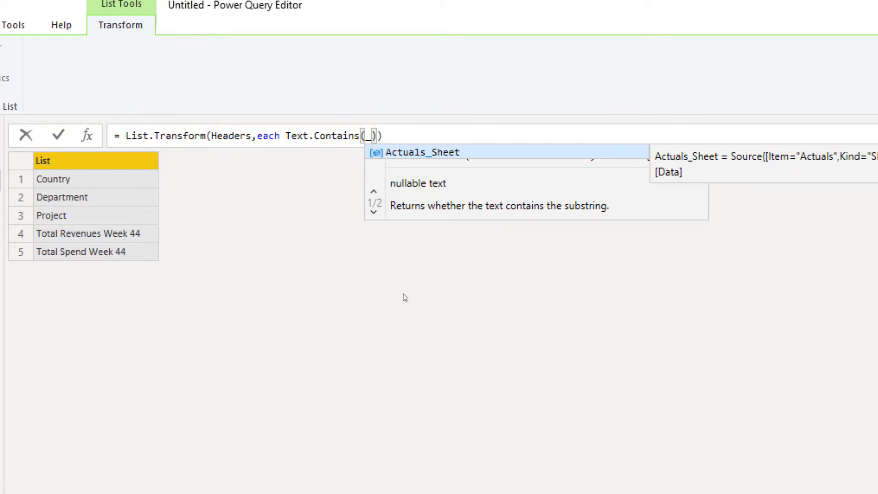
text(,)
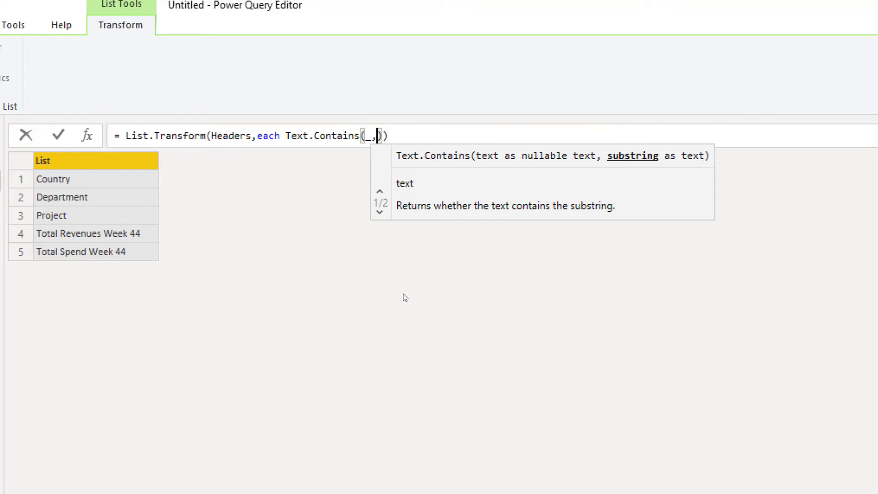
text("Revenues)
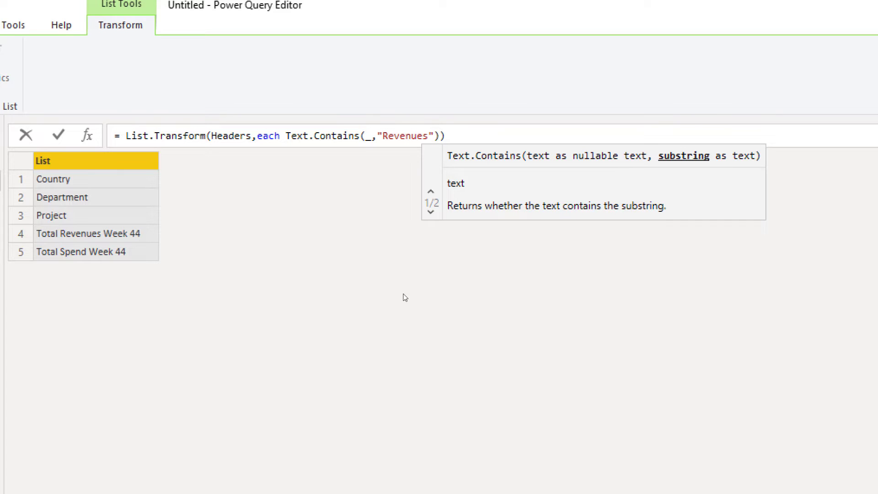
key(Right)
key(Right)
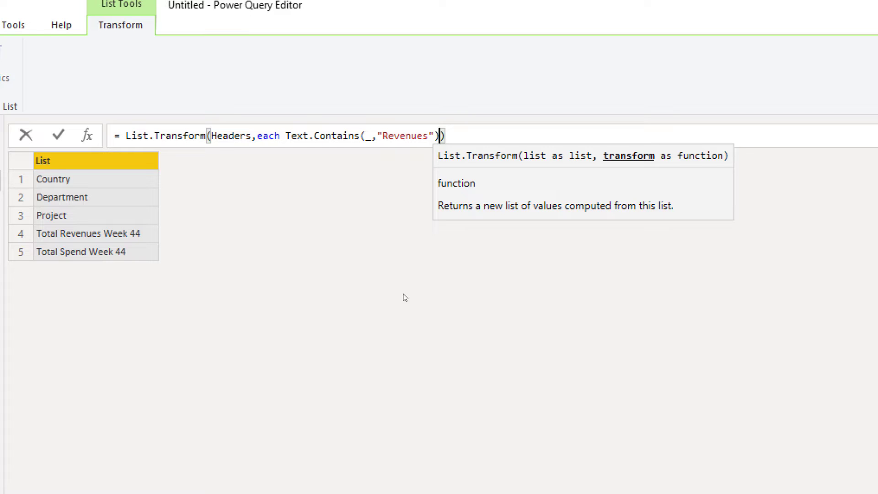
key(Return)
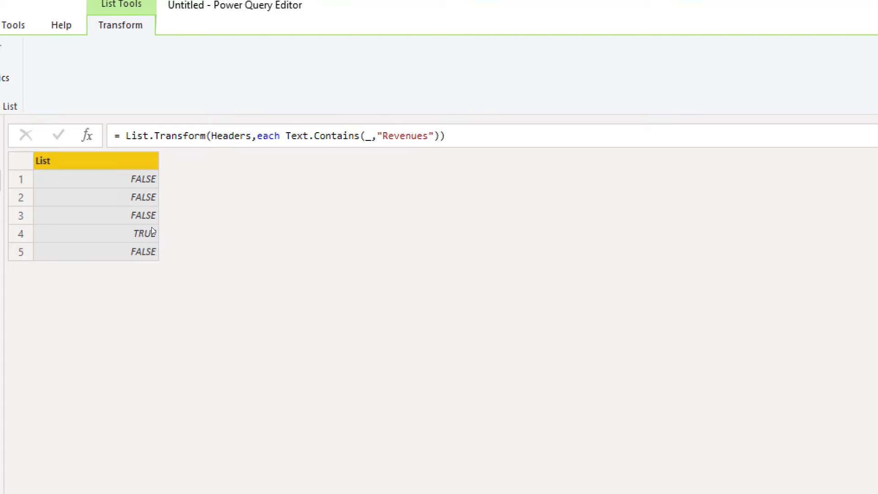
Wrap the Revenues TRUE/FALSE list in List.PositionOf(..., true) so the step returns 3
click(129, 135)
text(List)
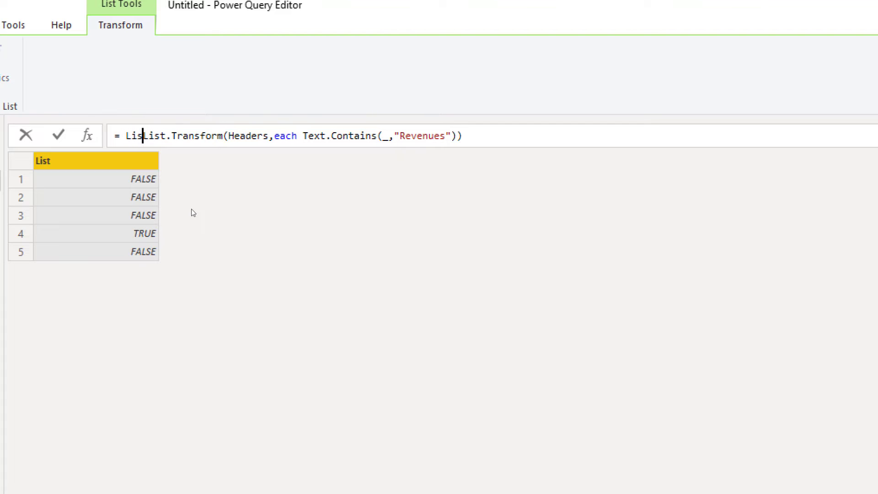
text(.)
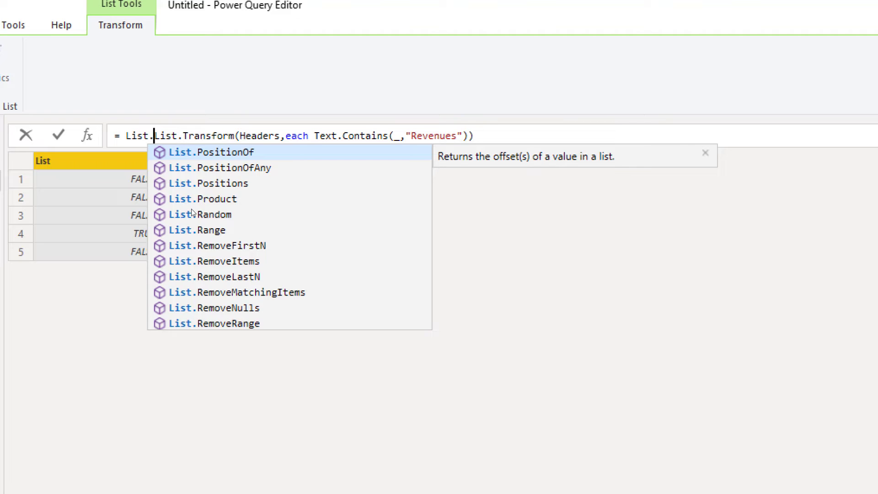
text(Positio)
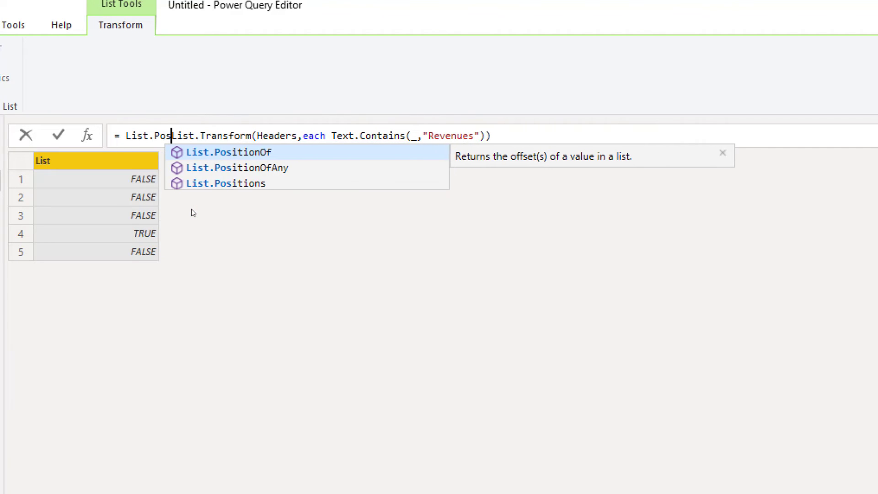
text(nOf()
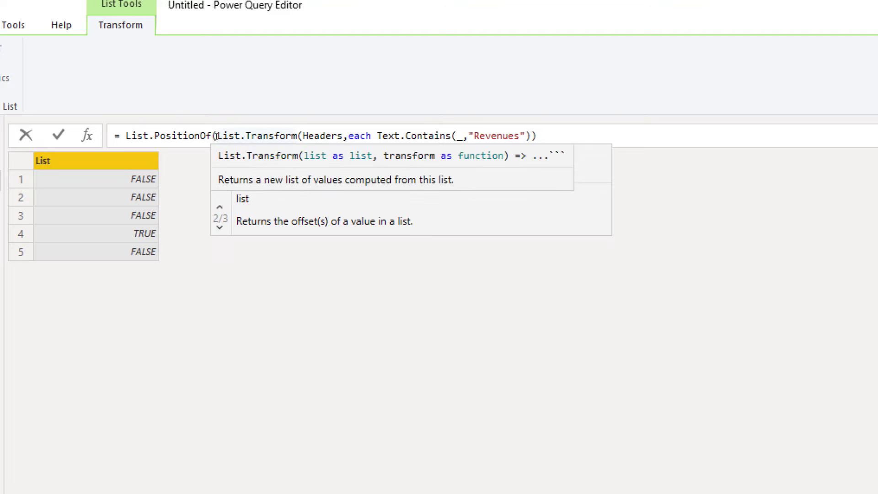
click(540, 131)
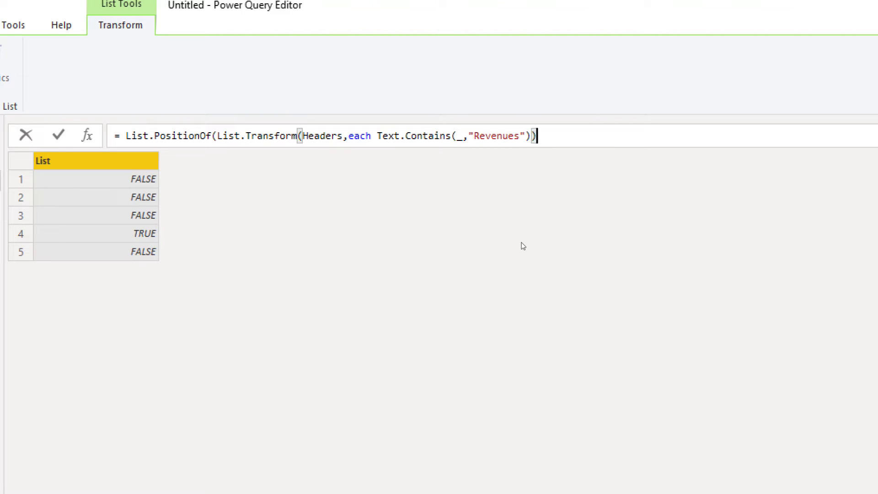
text(,)
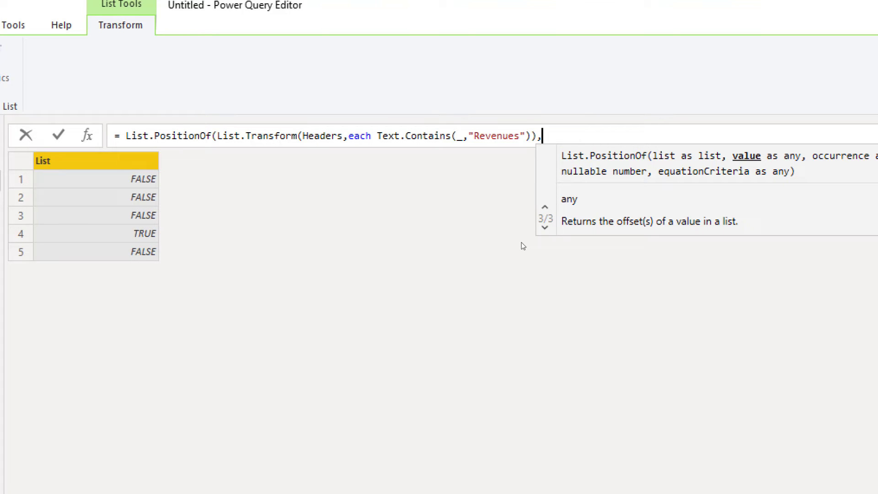
text("TRUE)
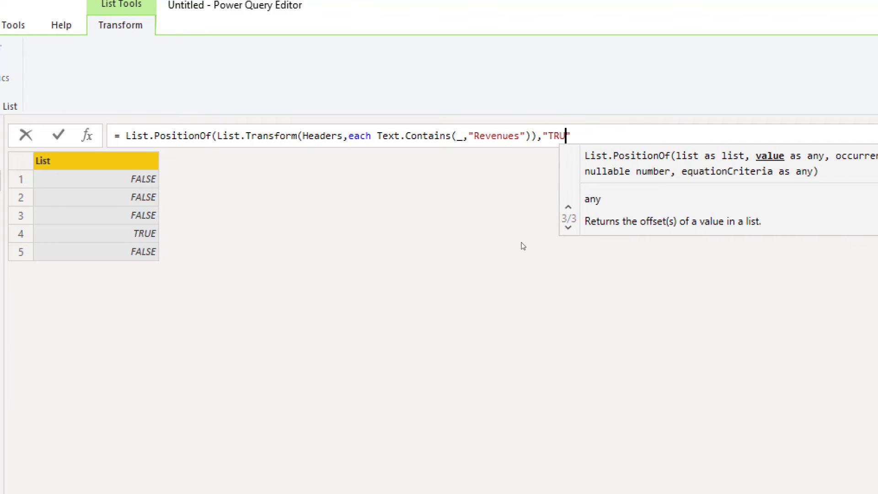
key(BackSpace)
key(BackSpace)
key(BackSpace)
key(BackSpace)
key(BackSpace)
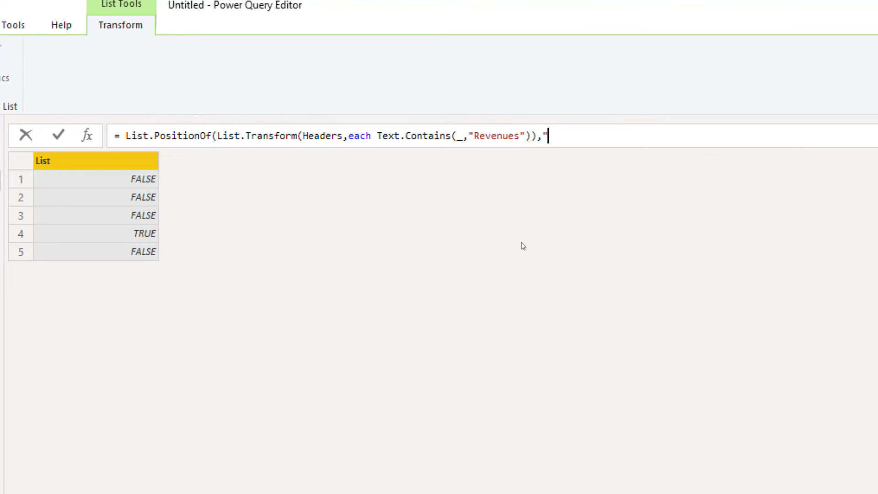
text(true)
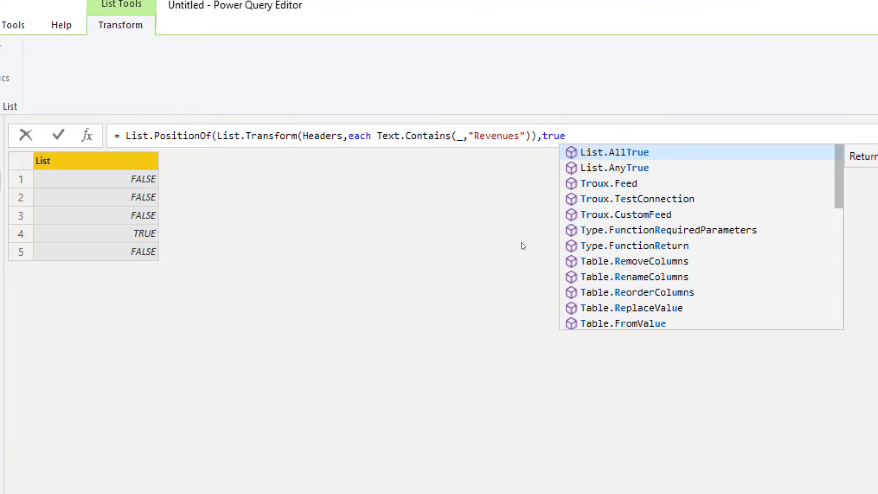
text())
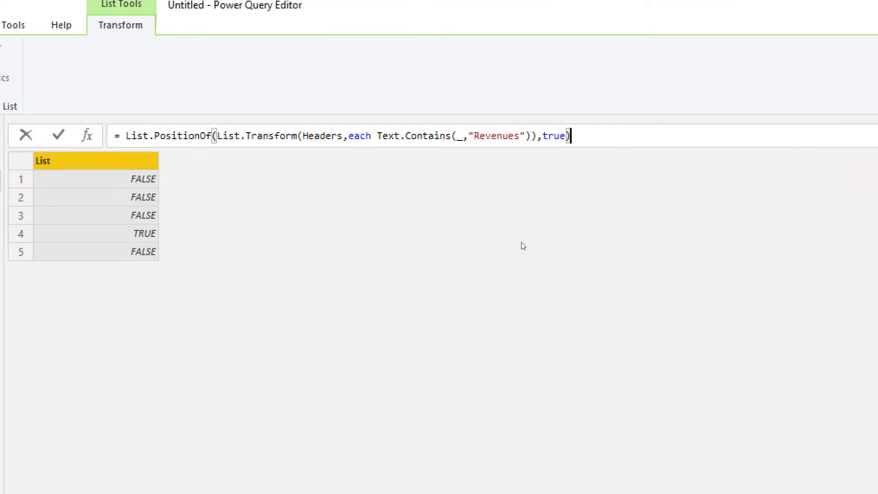
key(Return)
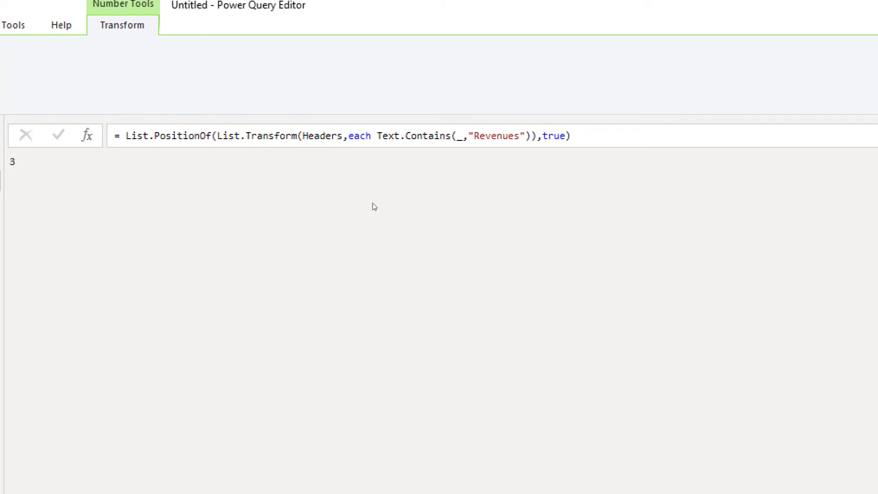
Copy Table.ColumnNames(#"Promoted Headers") from the Headers step, then select the Headers reference in Custom1
click(200, 128)
key(Escape)
click(720, 219)
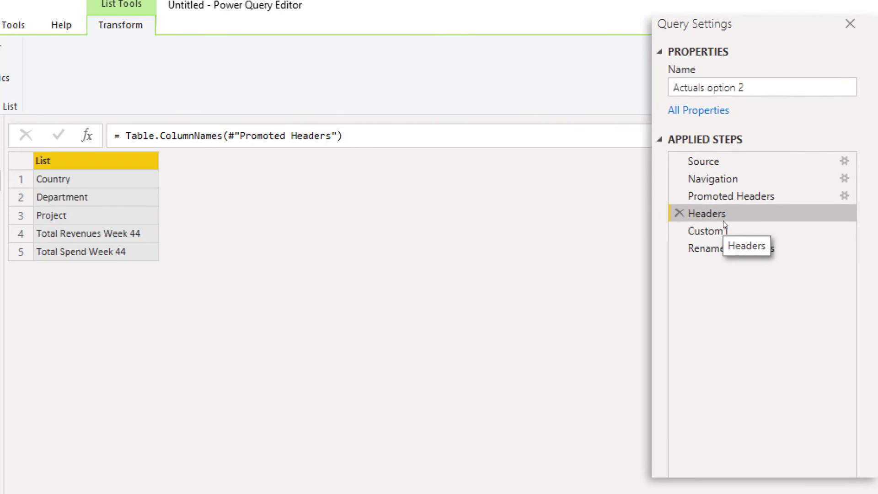
drag(356, 131, 125, 136)
key(ctrl+c)
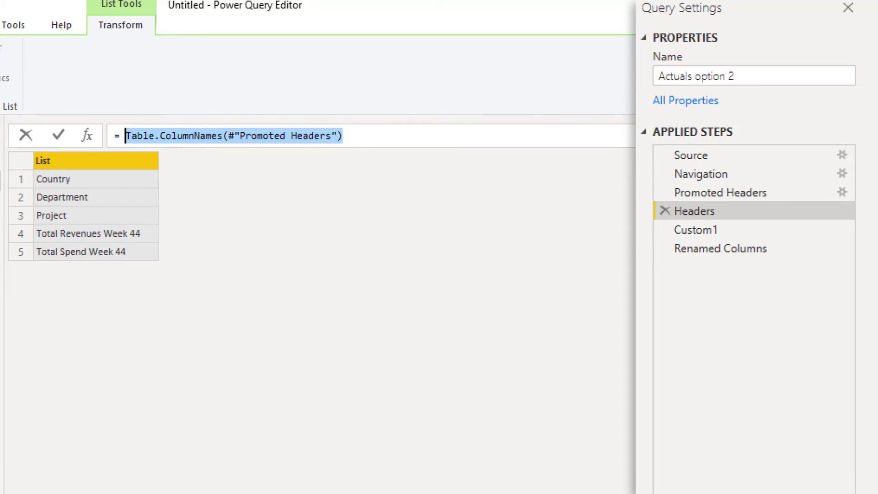
click(727, 231)
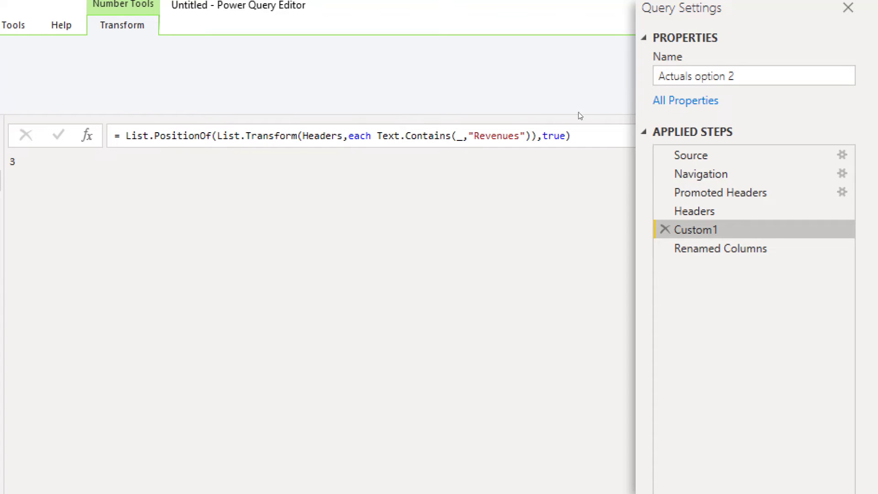
double_click(325, 134)
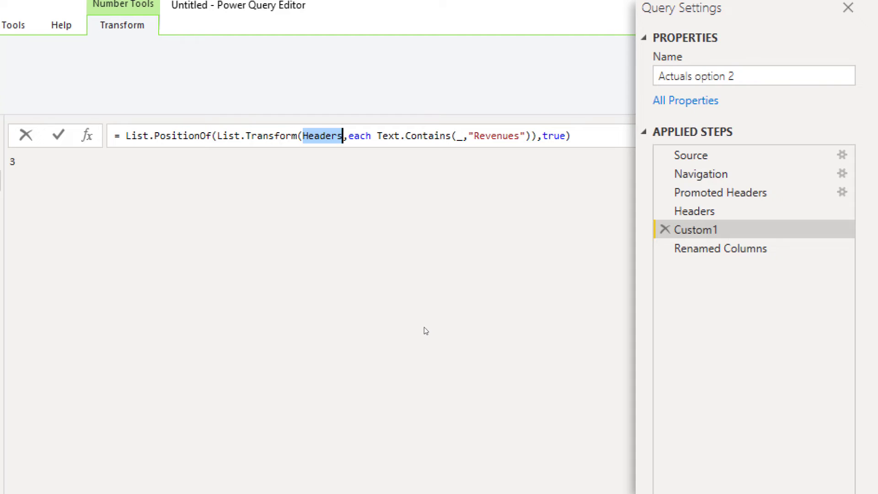
Replace Headers in the Custom1 formula with Table.ColumnNames(#"Promoted Headers"), keeping the result 3
key(ctrl+v)
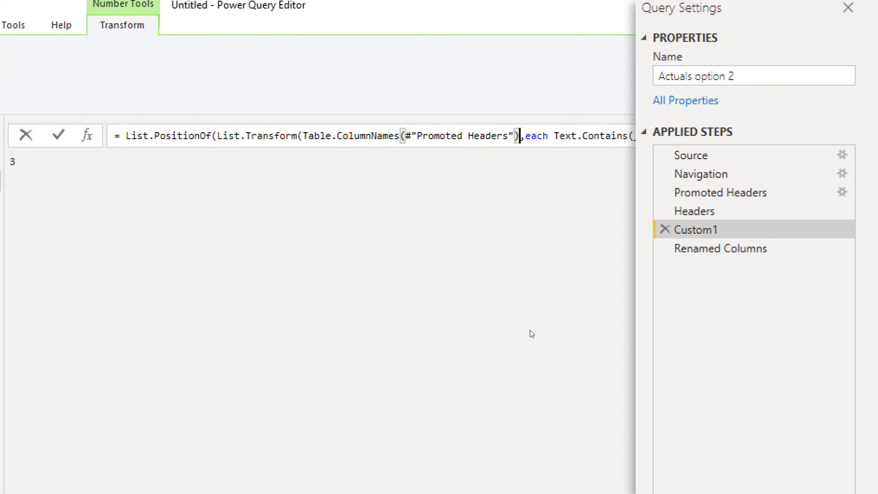
key(Return)
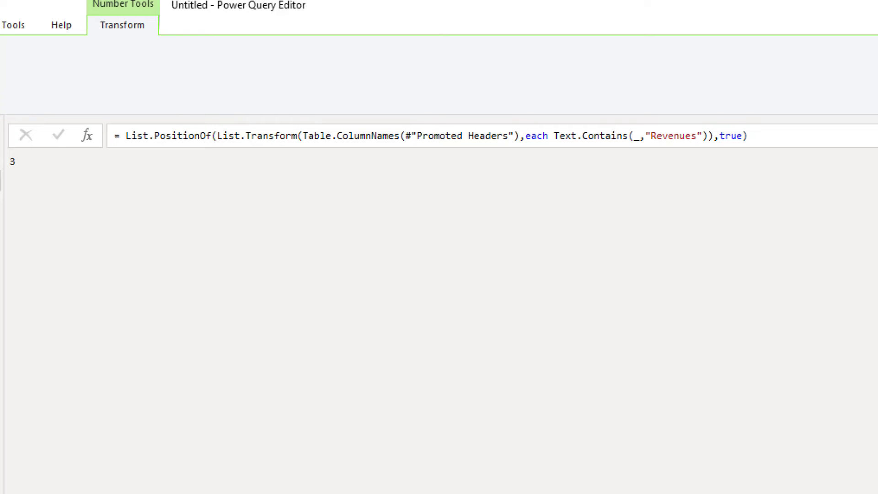
key(F2)
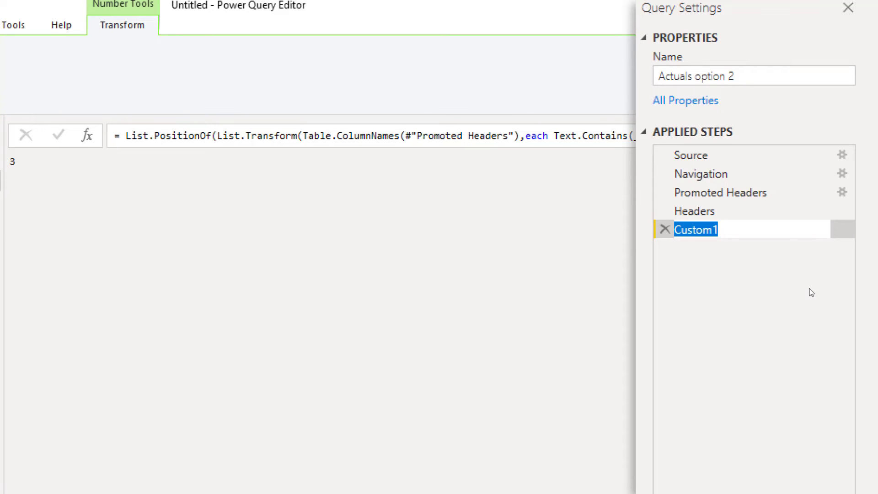
Name the Custom1 step HeaderPosition and insert a new custom step after it
text(H)
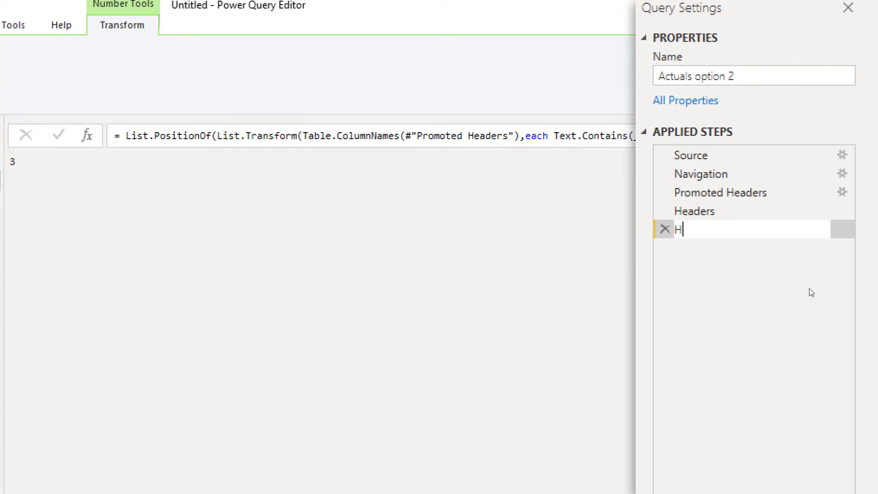
text(eaderPosition)
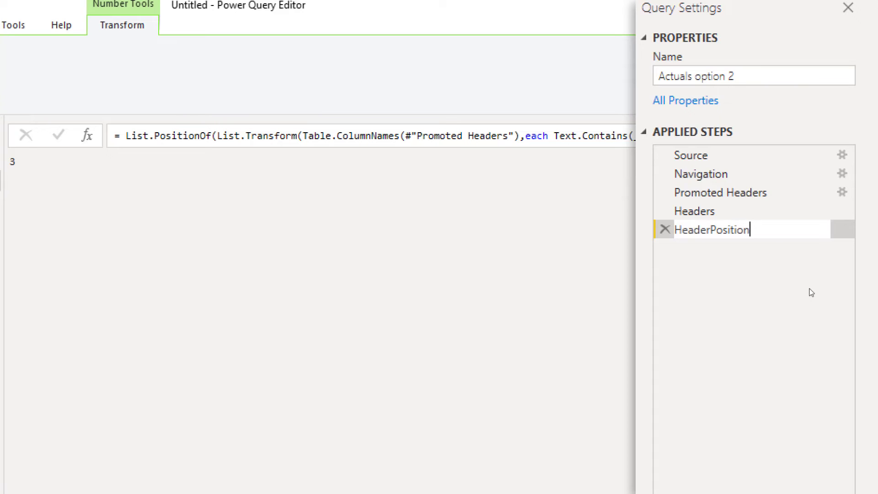
key(Return)
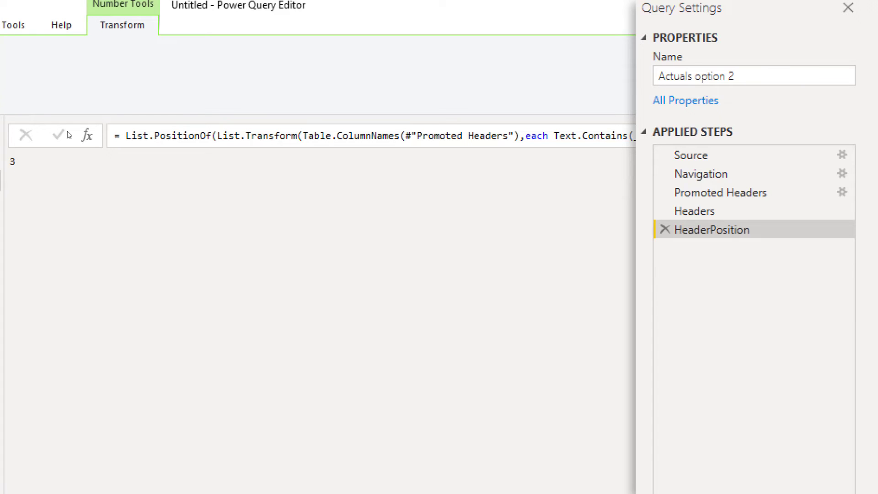
click(88, 136)
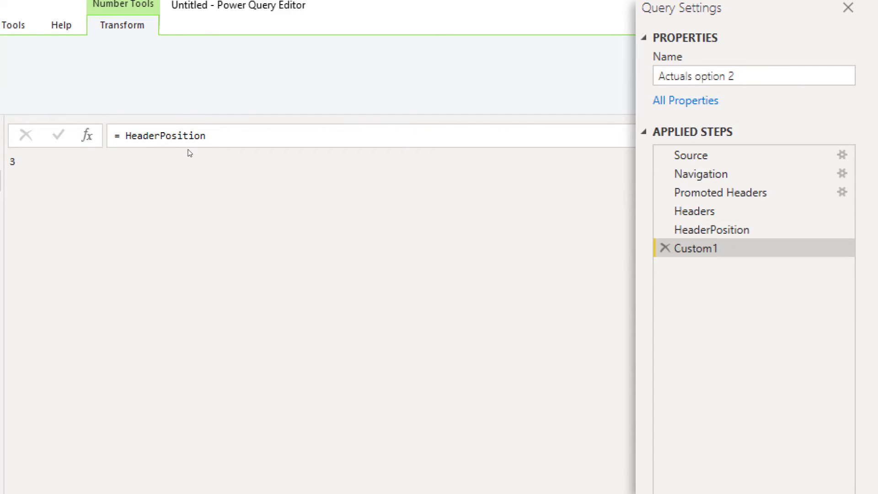
Point the new step's formula at #"Promoted Headers" instead of HeaderPosition
double_click(174, 136)
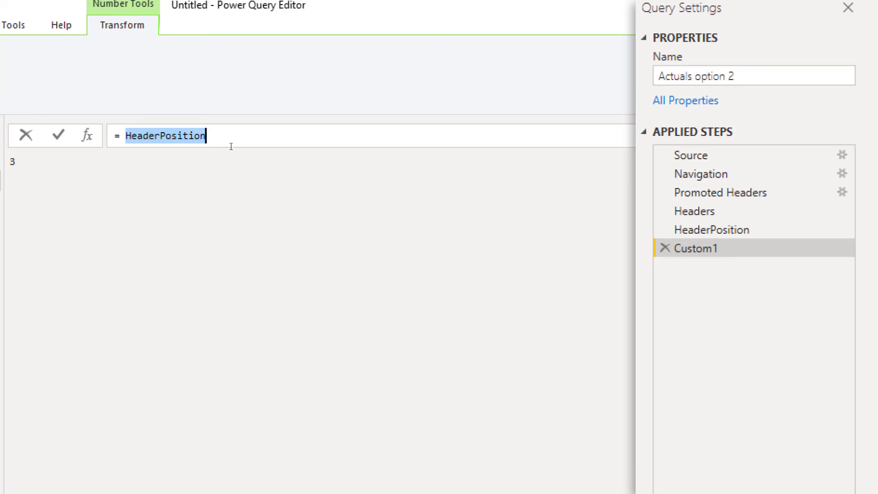
text(promot)
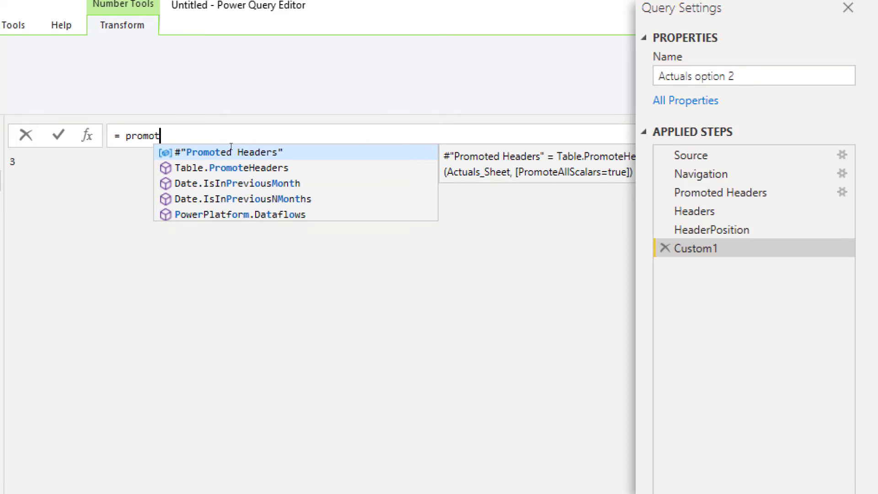
key(Tab)
key(Return)
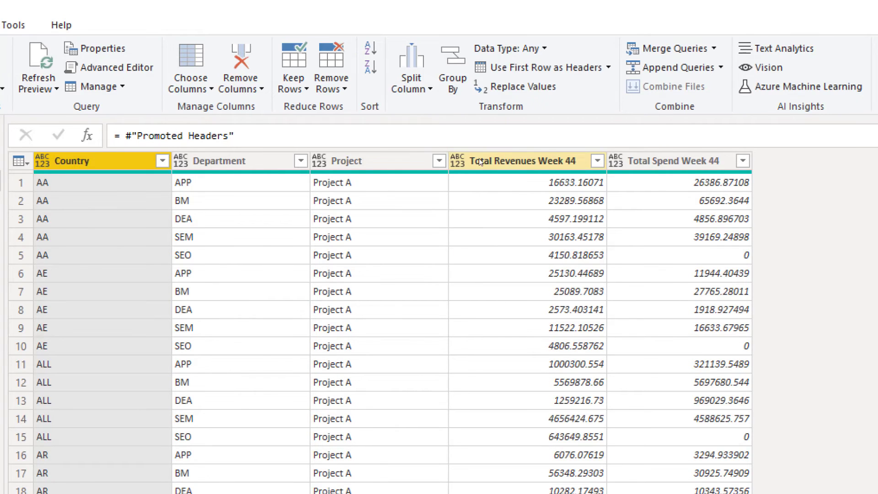
Rename the Total Revenues Week 44 column to Revenues
double_click(518, 159)
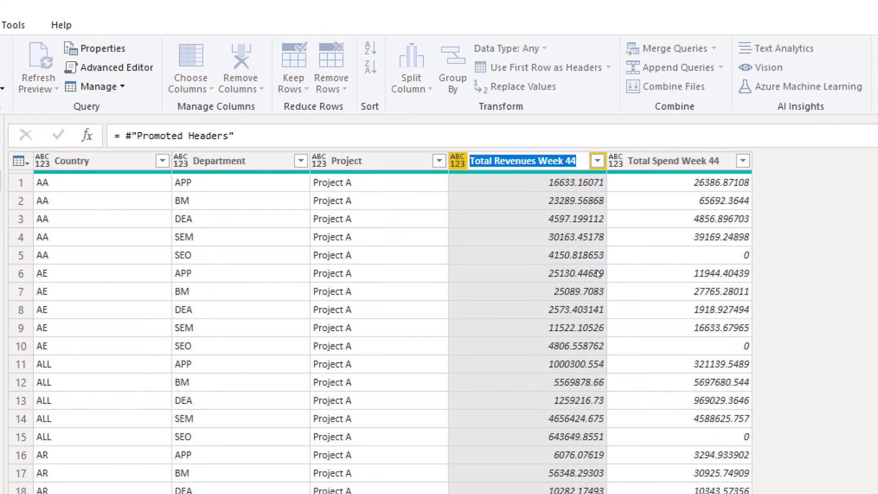
text(Revenues)
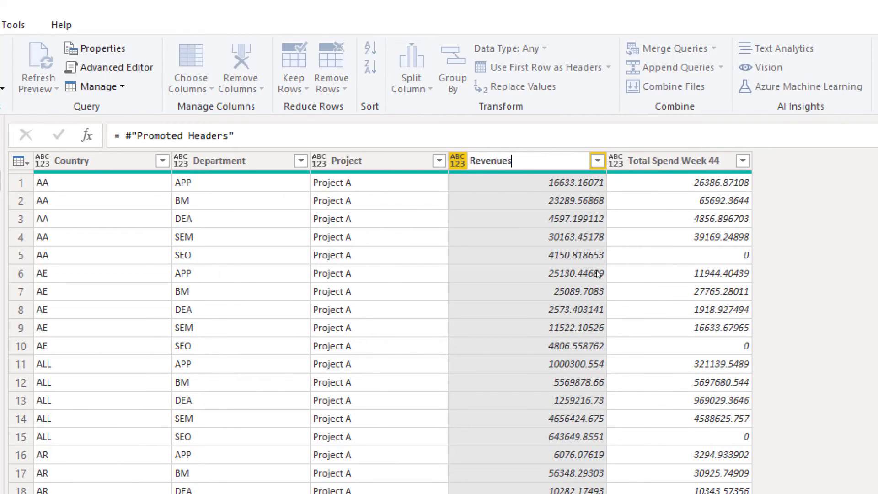
key(Escape)
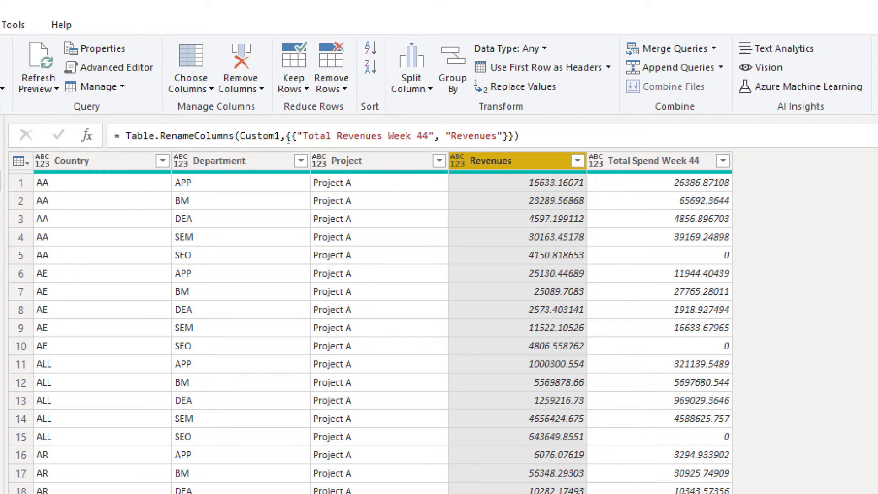
Replace the hard-coded Total Revenues Week 44 name with Headers{HeaderPosition} in Renamed Columns
drag(298, 137, 437, 141)
text(Header)
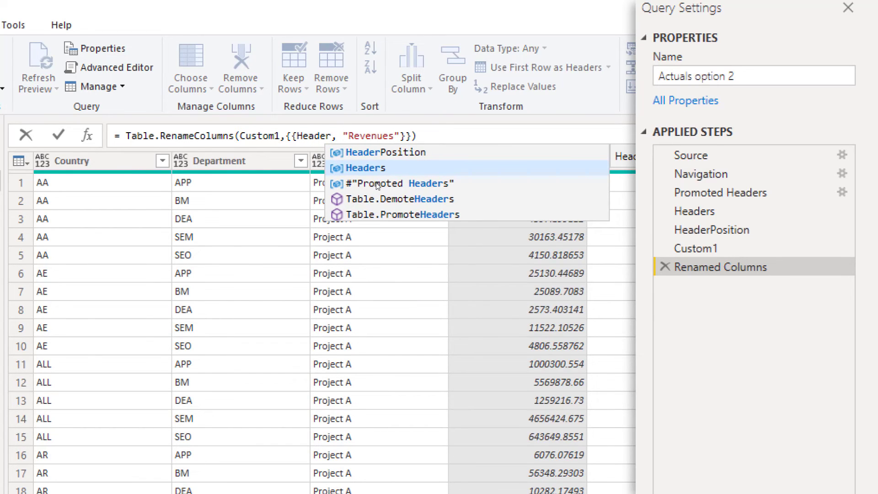
text(s{)
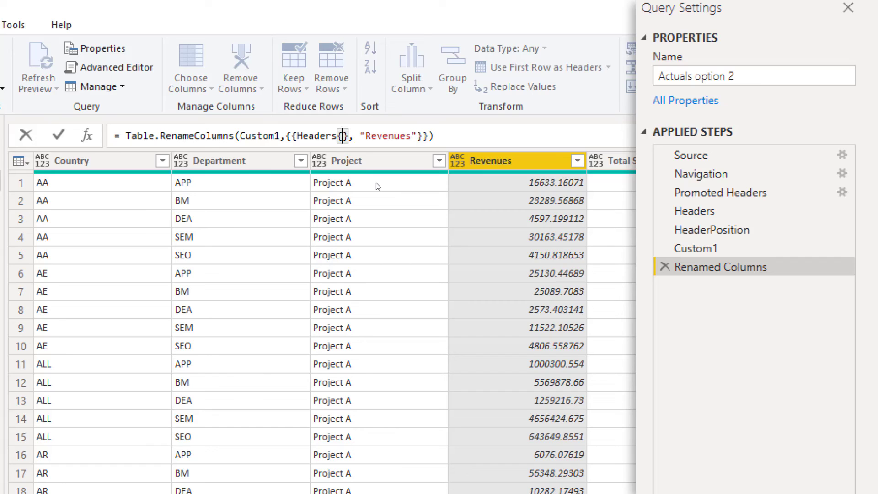
text(3)
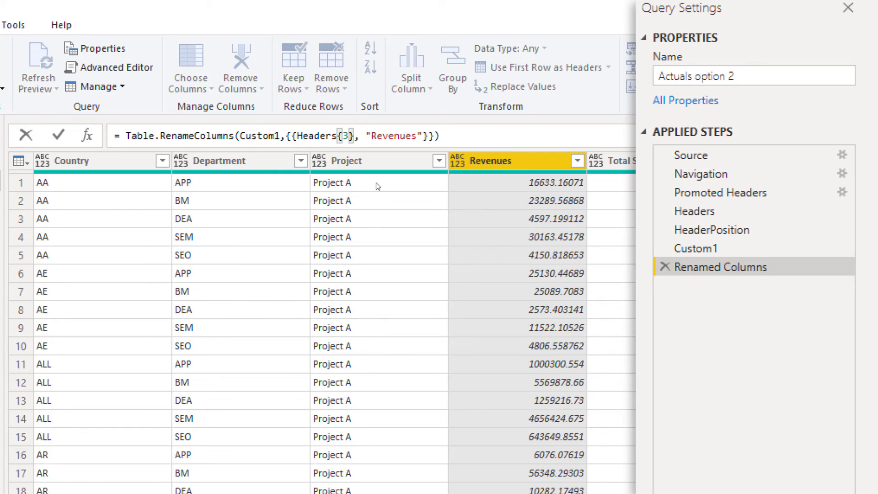
key(Return)
key(BackSpace)
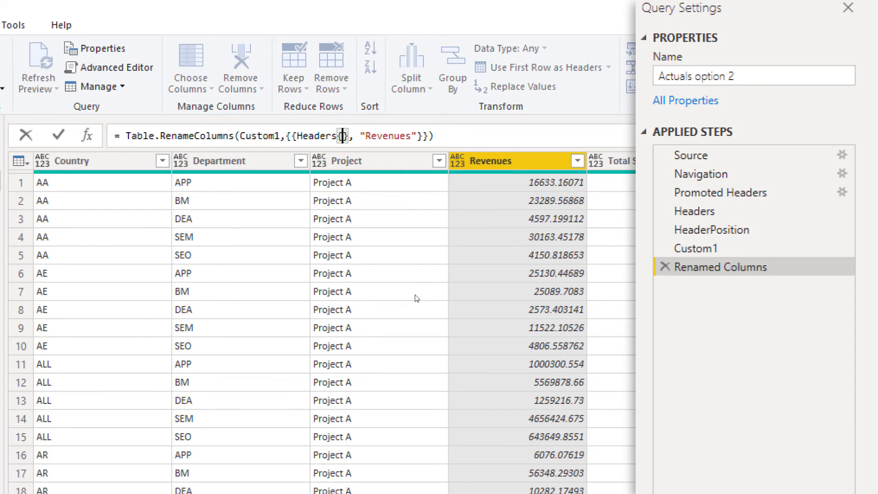
text(Head)
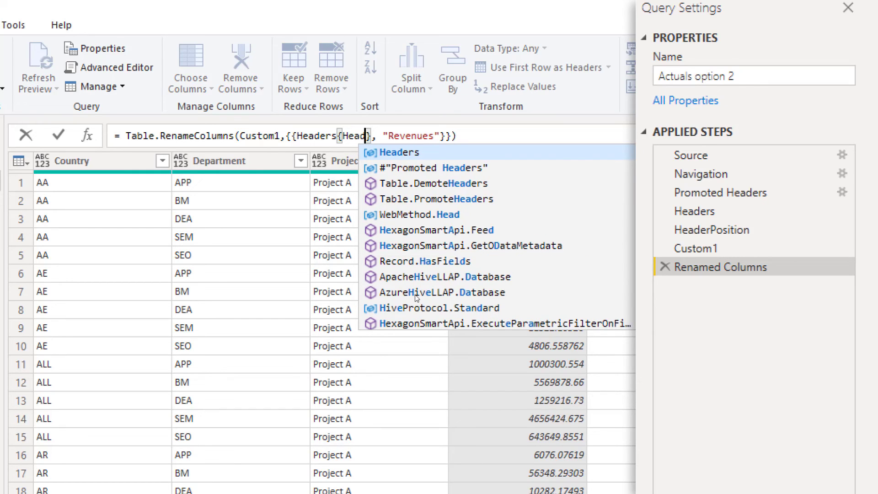
text(erpo)
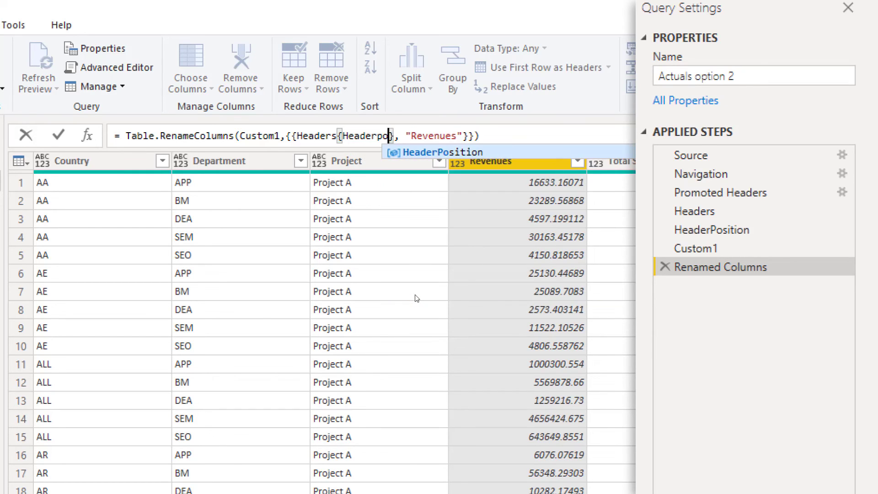
key(Tab)
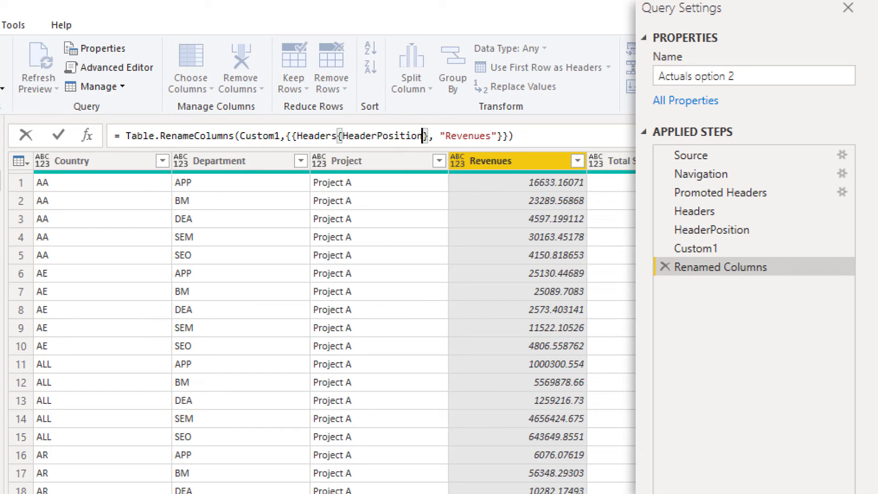
key(Return)
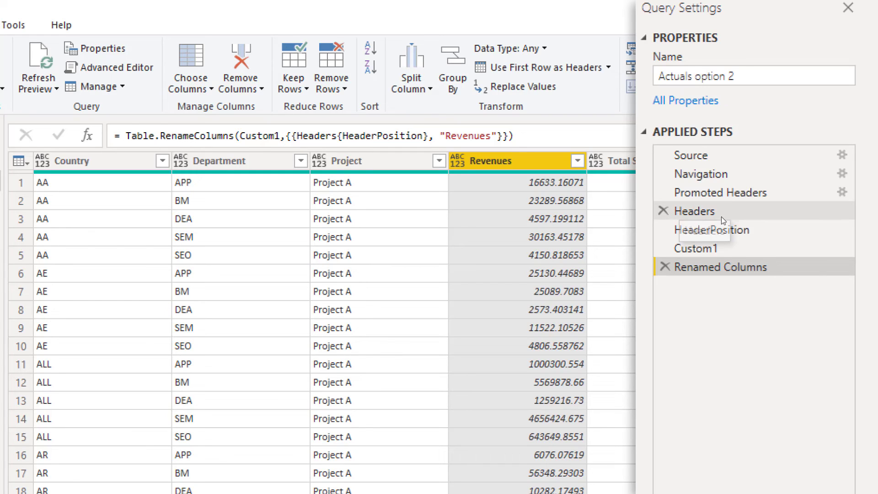
Paste the Headers step's Table.ColumnNames expression over Headers in the Renamed Columns formula
click(695, 211)
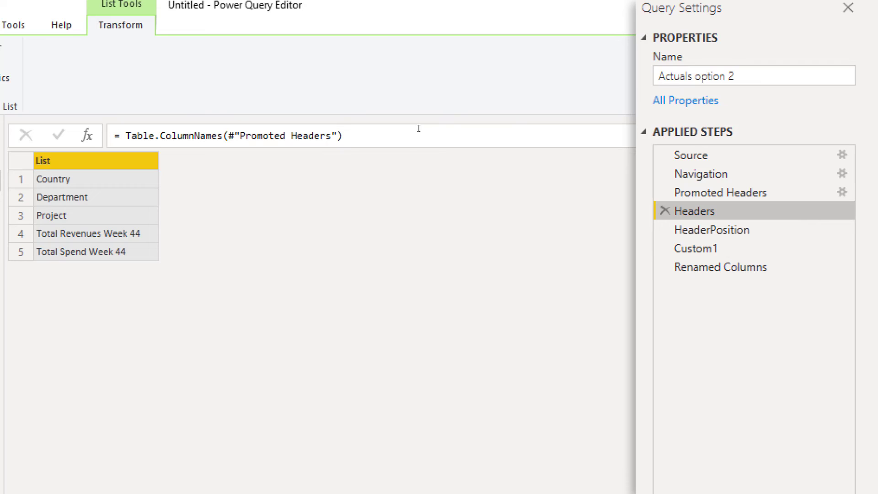
drag(343, 135, 120, 135)
key(ctrl+c)
key(Escape)
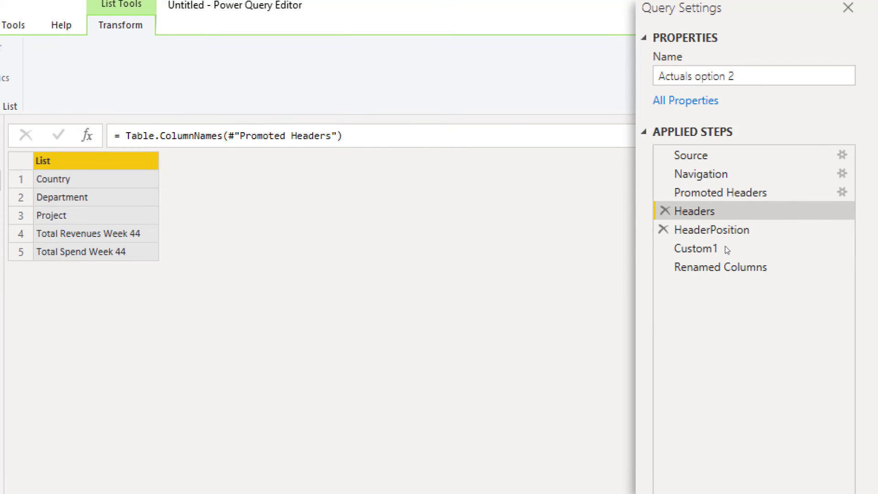
click(729, 268)
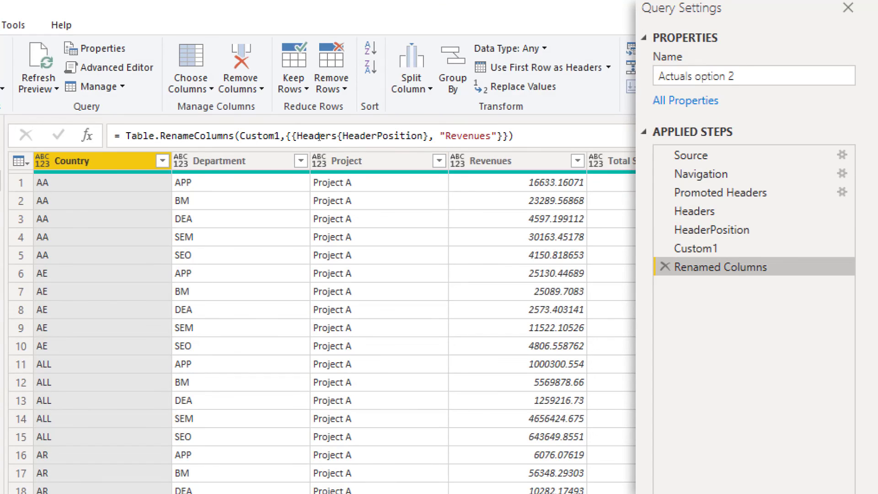
click(319, 136)
double_click(320, 136)
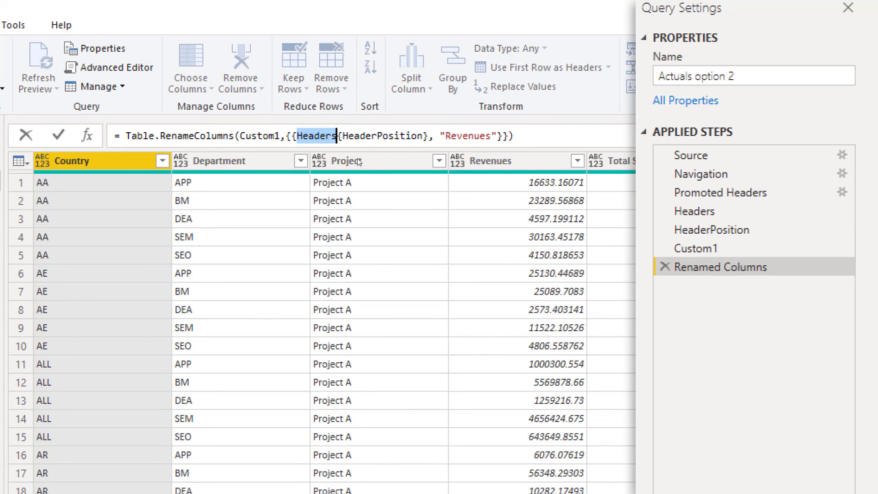
key(ctrl+v)
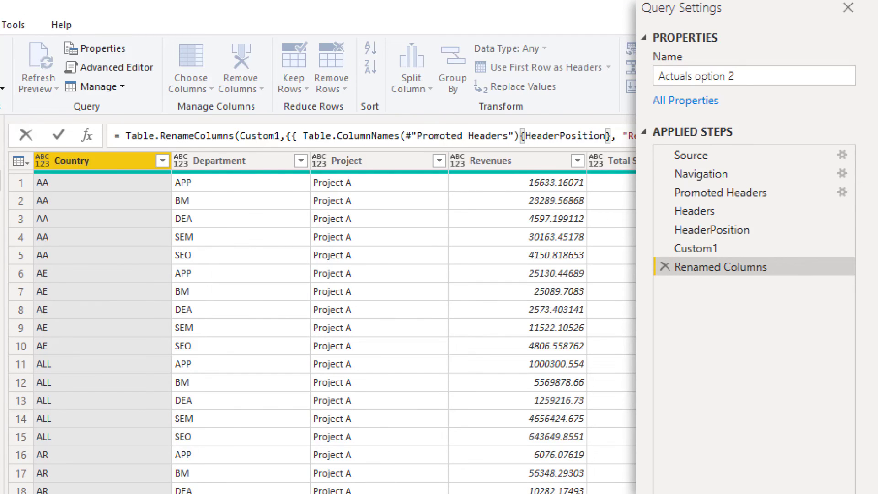
key(Return)
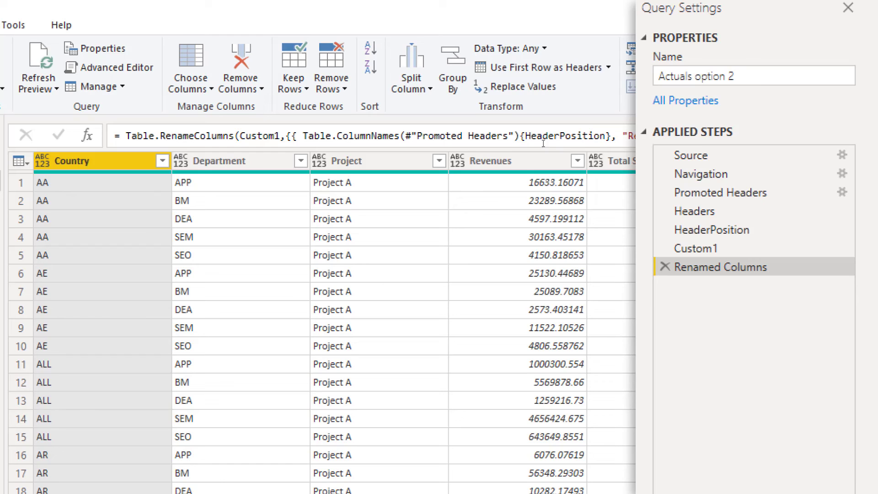
Paste the HeaderPosition step's List.PositionOf expression over HeaderPosition in Renamed Columns
click(714, 231)
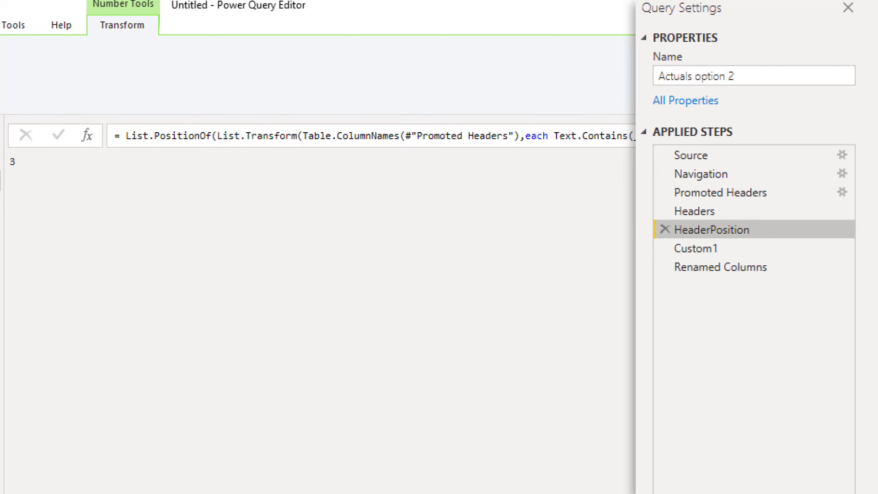
click(192, 136)
key(ctrl+a)
click(212, 135)
click(126, 135)
key(shift+End)
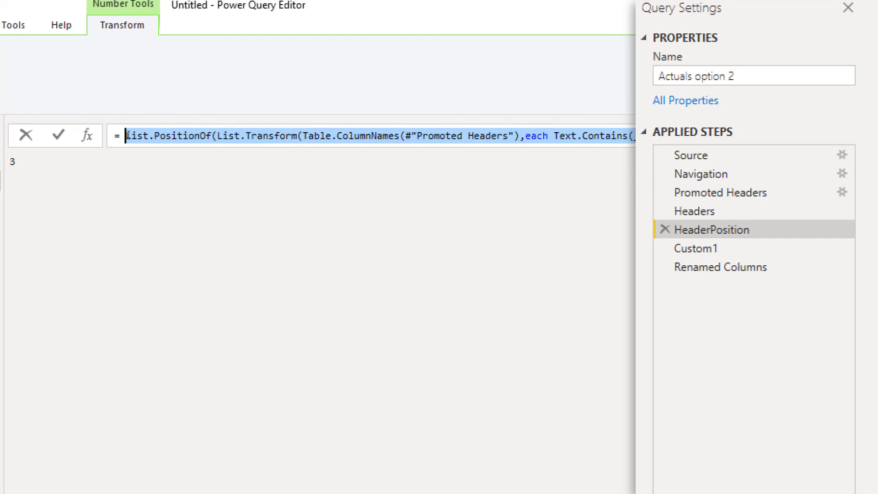
click(718, 265)
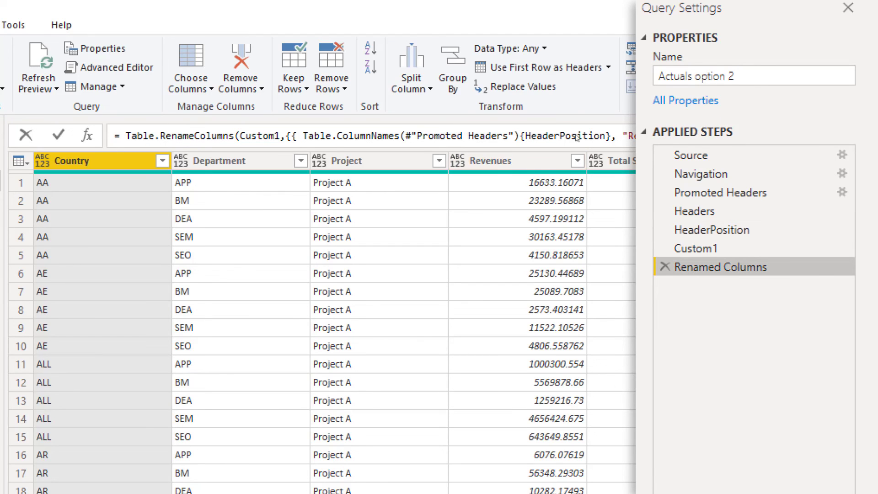
double_click(577, 137)
key(ctrl+v)
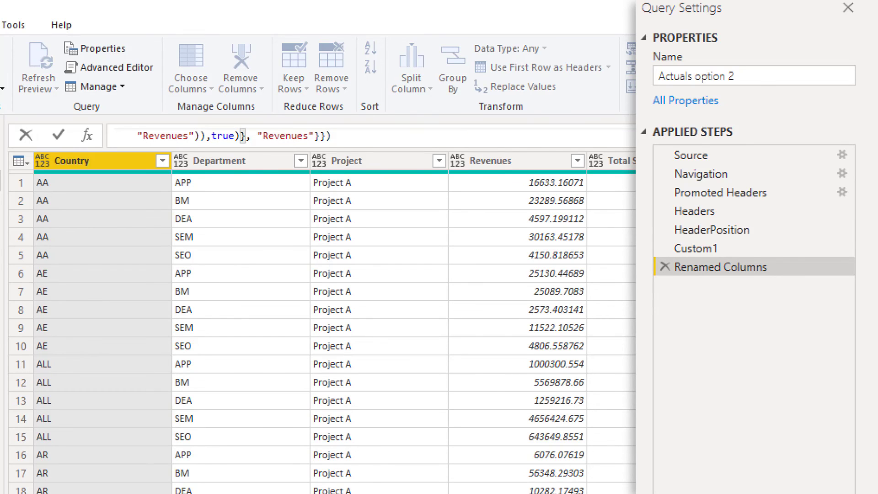
key(Return)
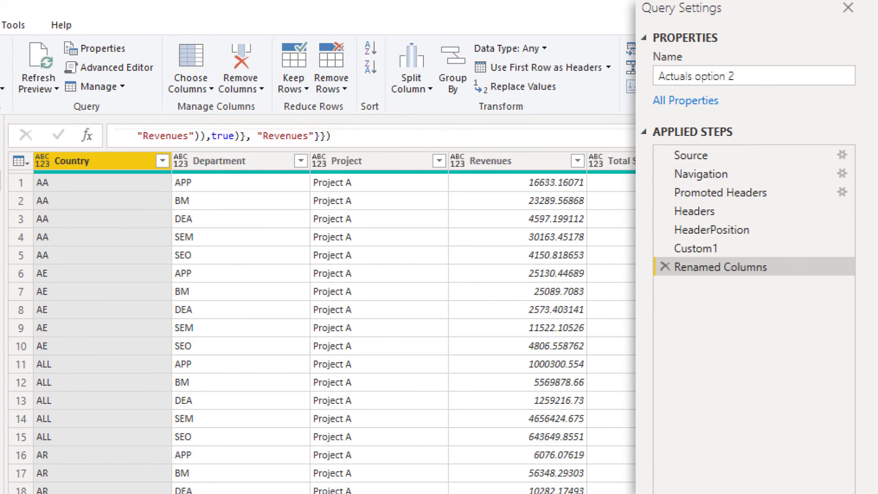
mouse_move(692, 210)
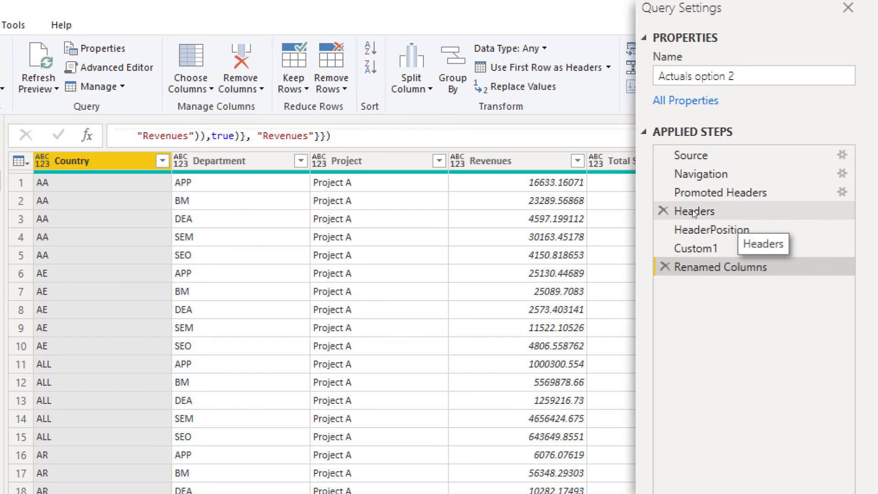
Delete the Headers and HeaderPosition steps and replace "Total Spend Week 44" with a lookup for "Spend"
click(664, 212)
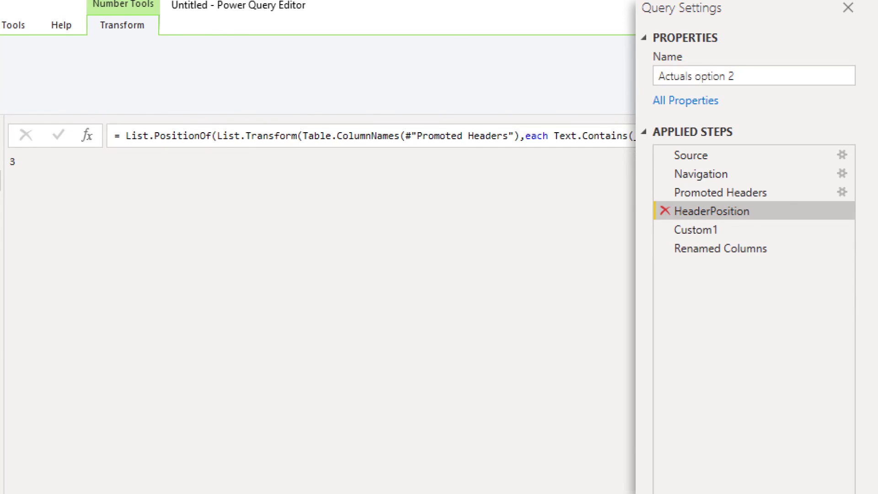
click(664, 211)
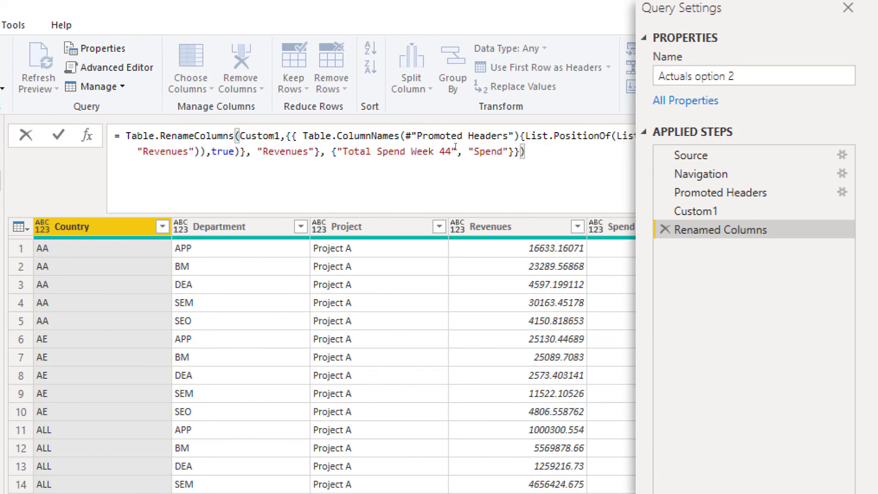
drag(457, 151, 344, 157)
key(BackSpace)
key(BackSpace)
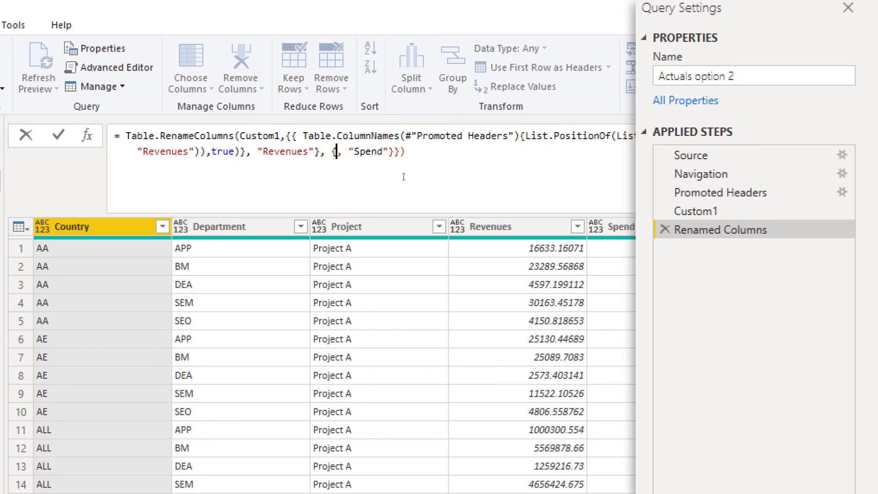
key(ctrl+v)
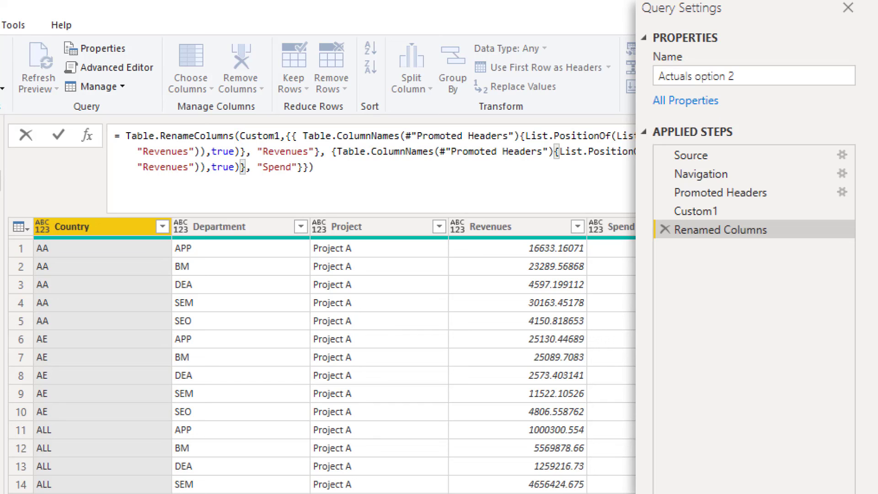
double_click(163, 172)
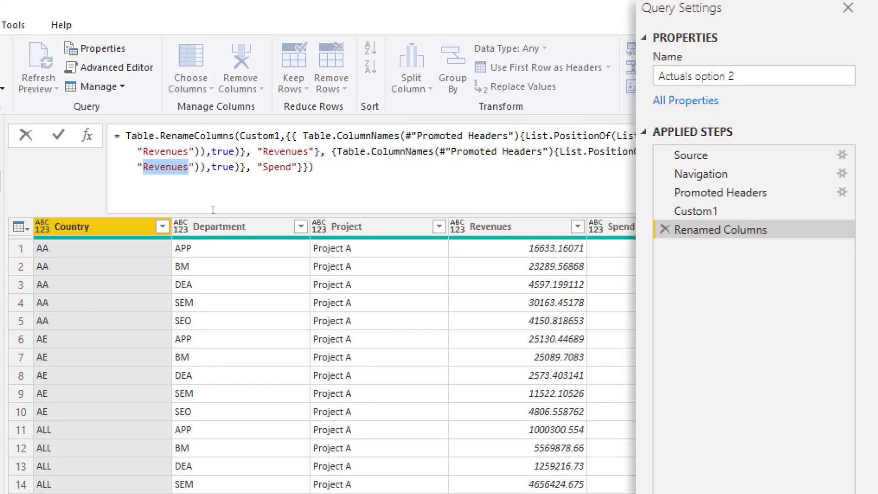
text(Spend)
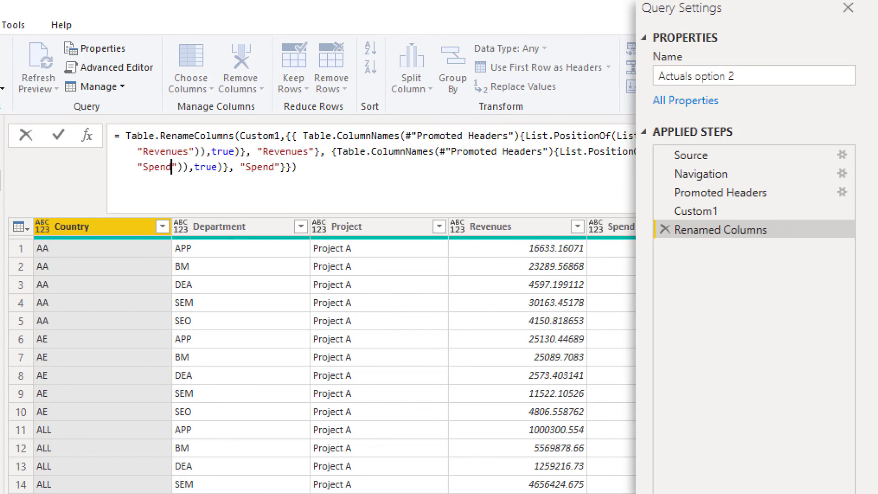